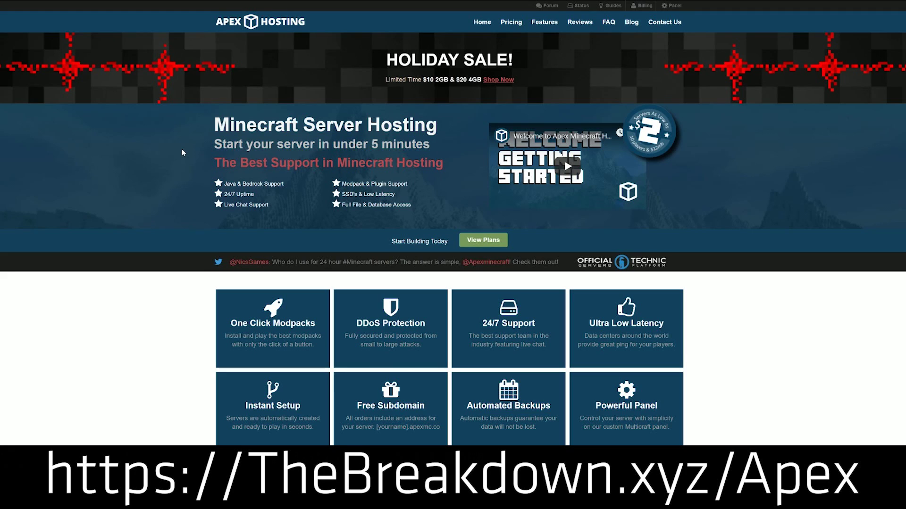
Look through the Apex Hosting homepage, open the server plans and examine the billing cycles and plan prices
scroll(182, 148, "down", 6)
scroll(182, 150, "down", 3)
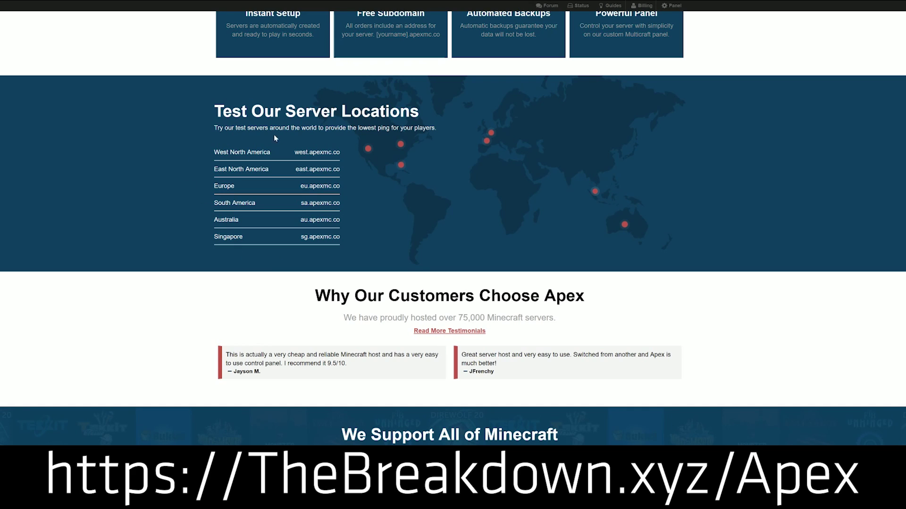
scroll(325, 237, "down", 5)
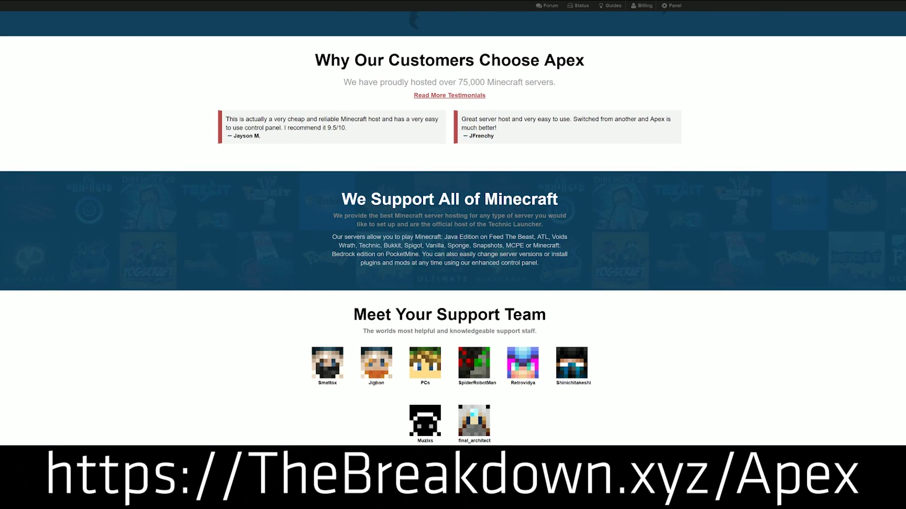
scroll(323, 241, "down", 1)
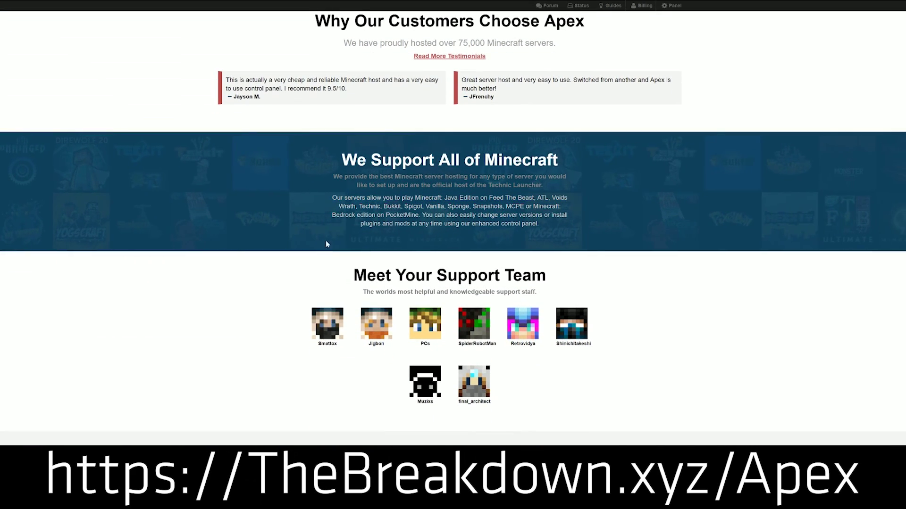
left_click_drag(371, 214, 533, 207)
scroll(316, 196, "down", 2)
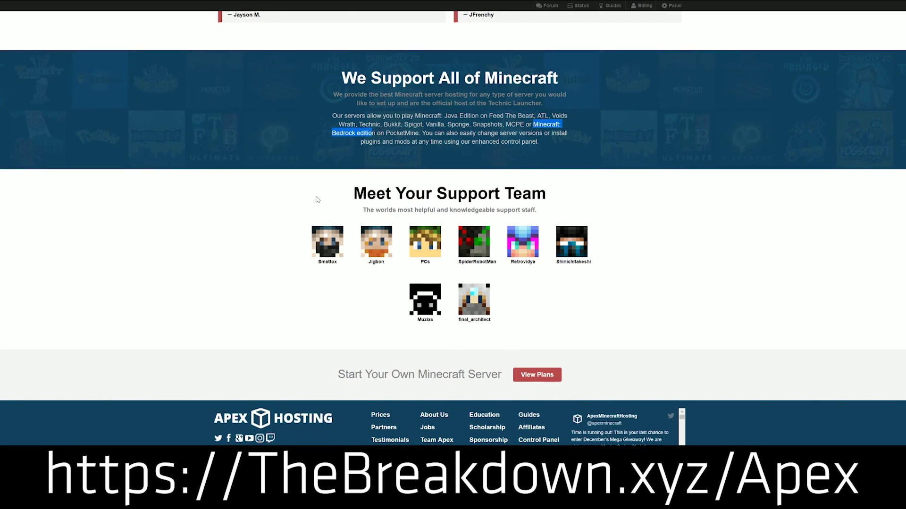
left_click(547, 375)
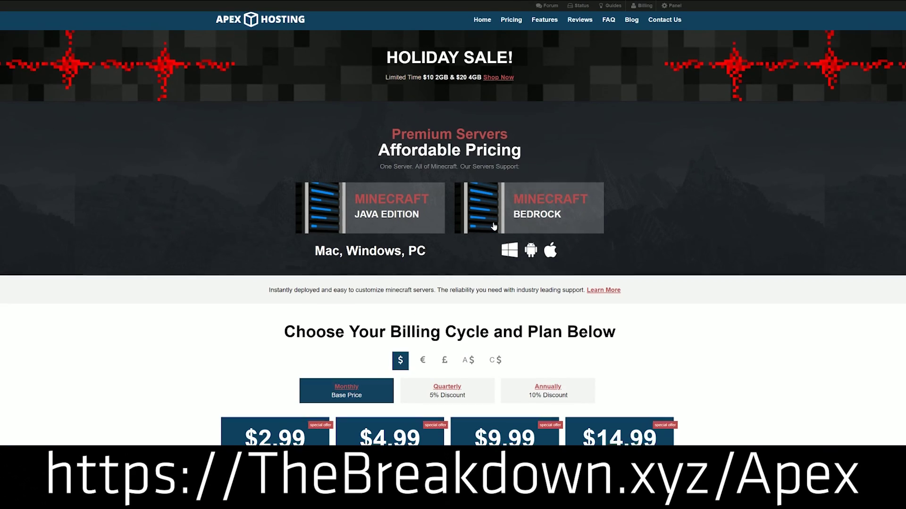
scroll(494, 228, "down", 2)
scroll(494, 228, "down", 2)
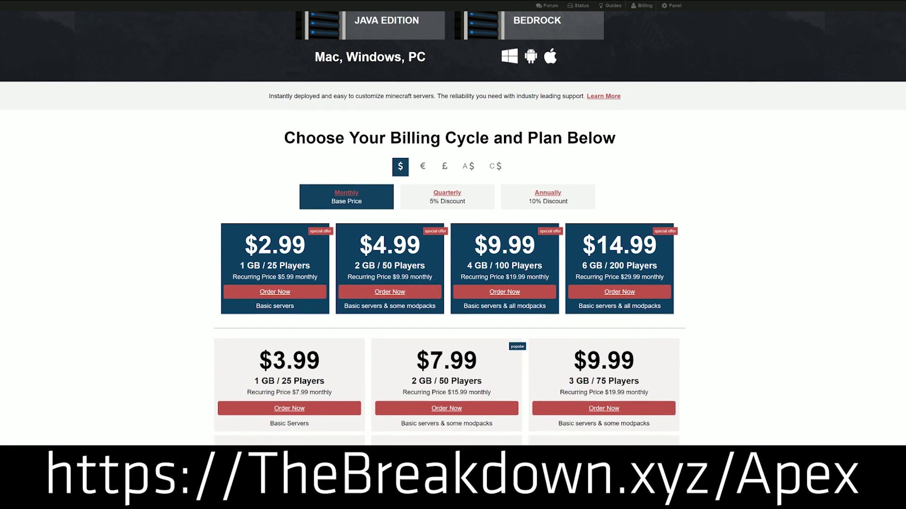
left_click_drag(433, 278, 360, 245)
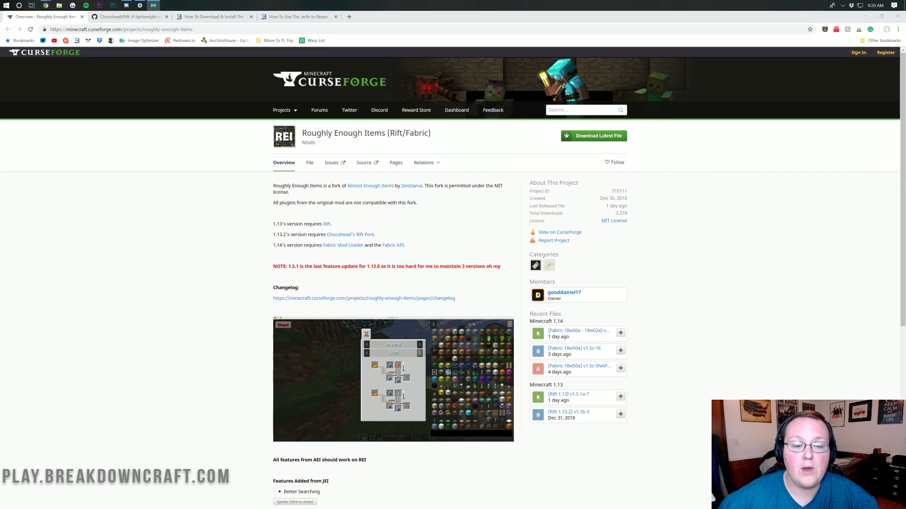
Download the [Rift 1.13.2] v1.5.1b-8 file of Roughly Enough Items from the mod's file list and keep the jar
left_click(311, 164)
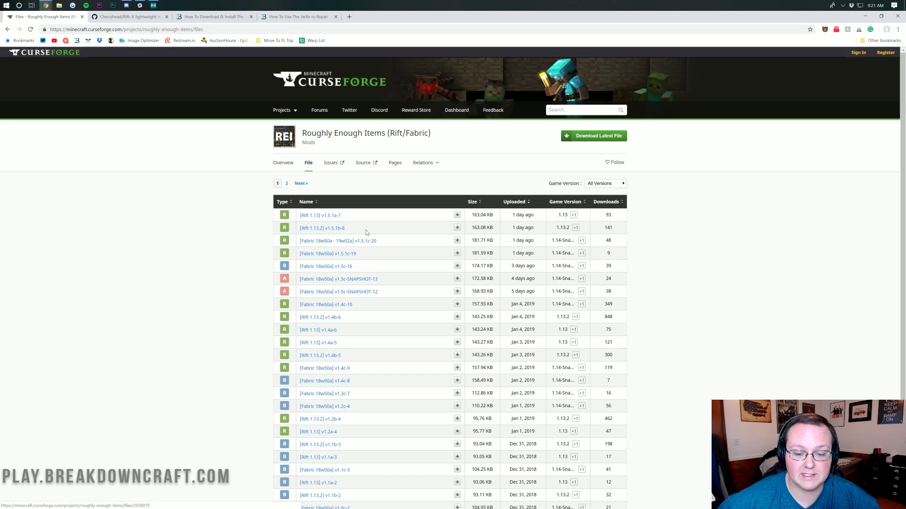
left_click(457, 228)
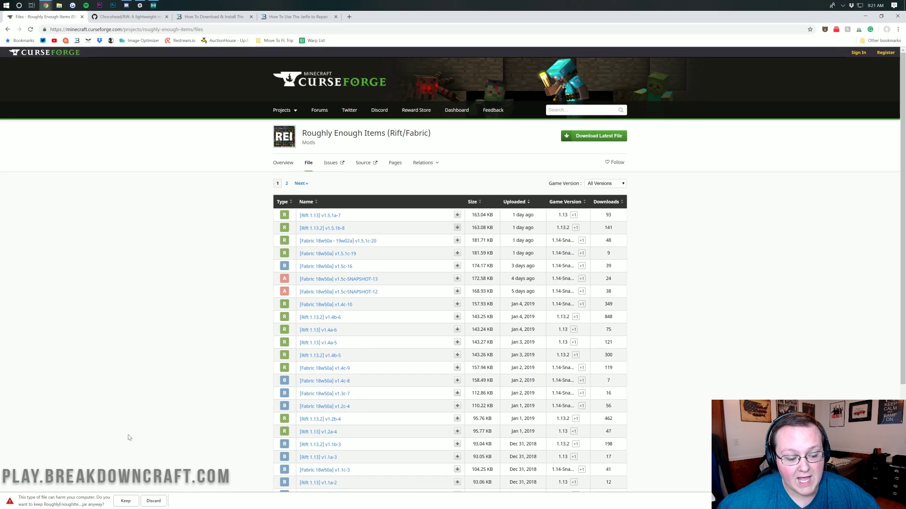
left_click(125, 502)
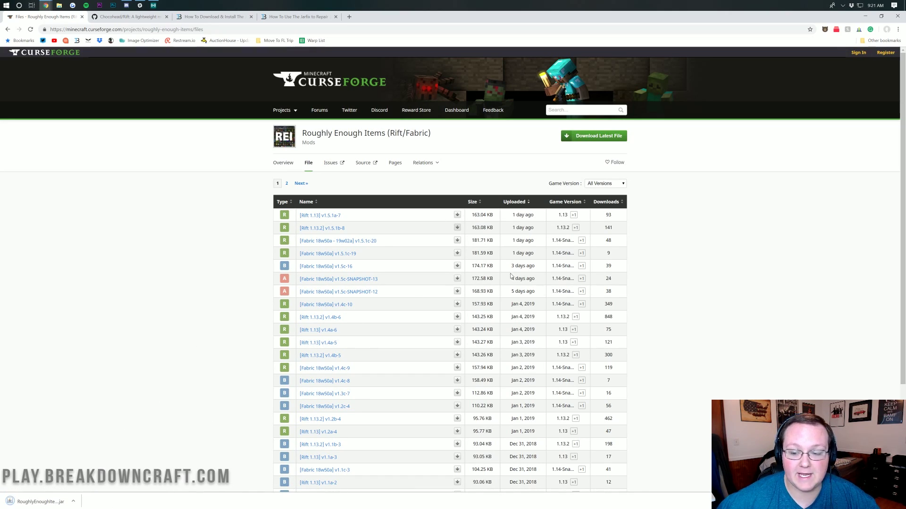
Check the download counts in the file list and on the mod's overview page, ending back on the file list
left_click_drag(620, 230, 598, 228)
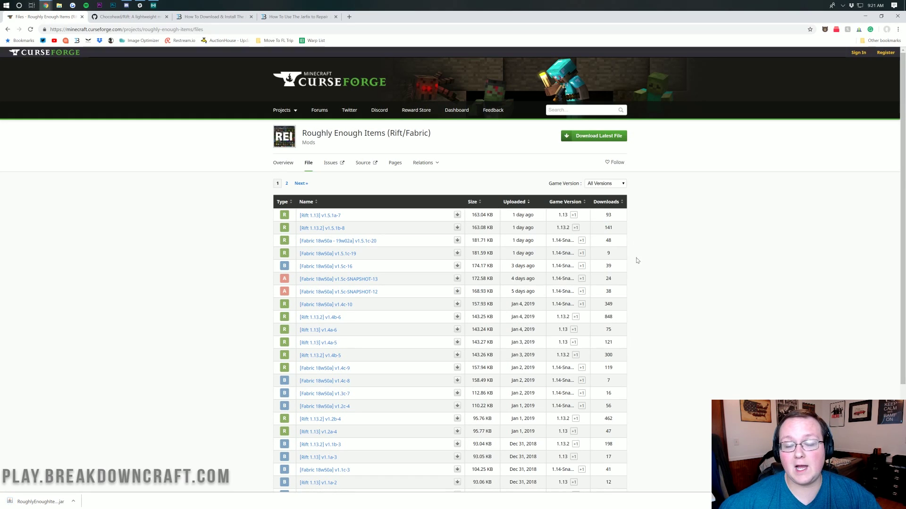
key("alt+Left")
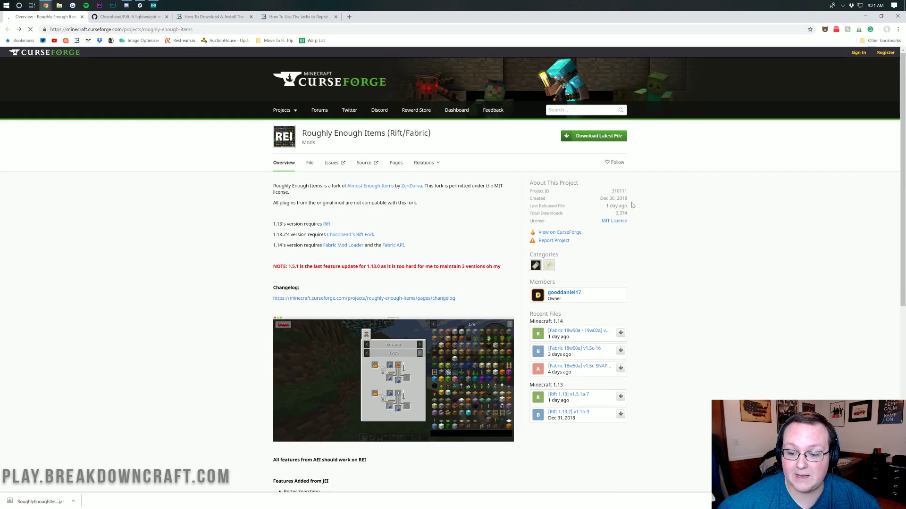
left_click_drag(627, 213, 613, 214)
left_click(589, 223)
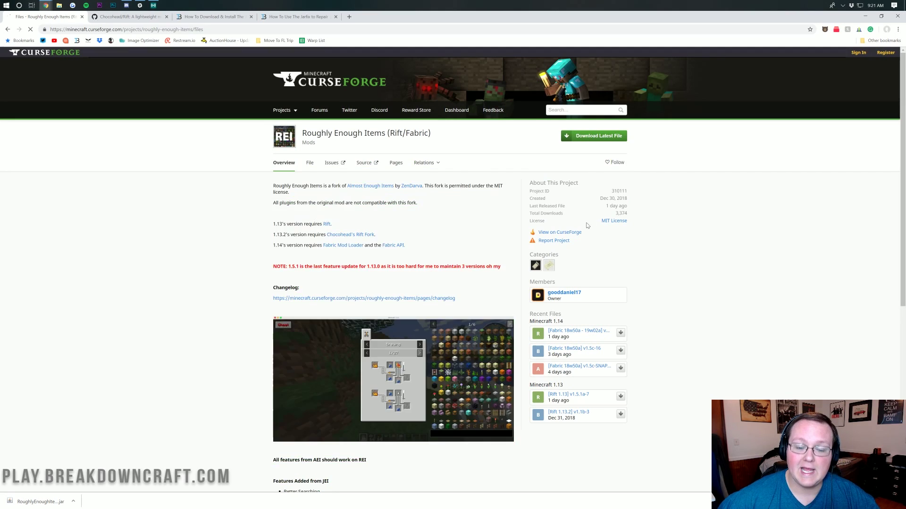
key("alt+Right")
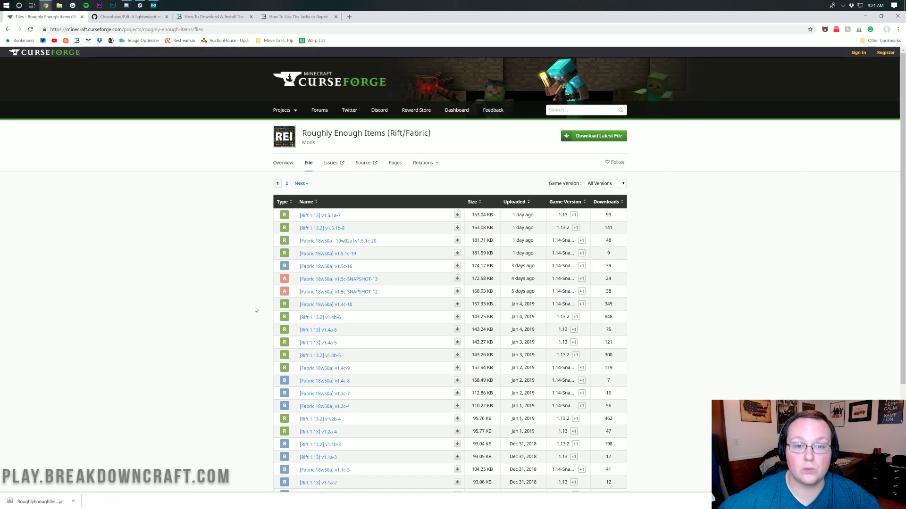
Download the current Rift version for the Minecraft Launcher from the Chocohead/Rift GitHub readme and keep the jar
left_click(128, 19)
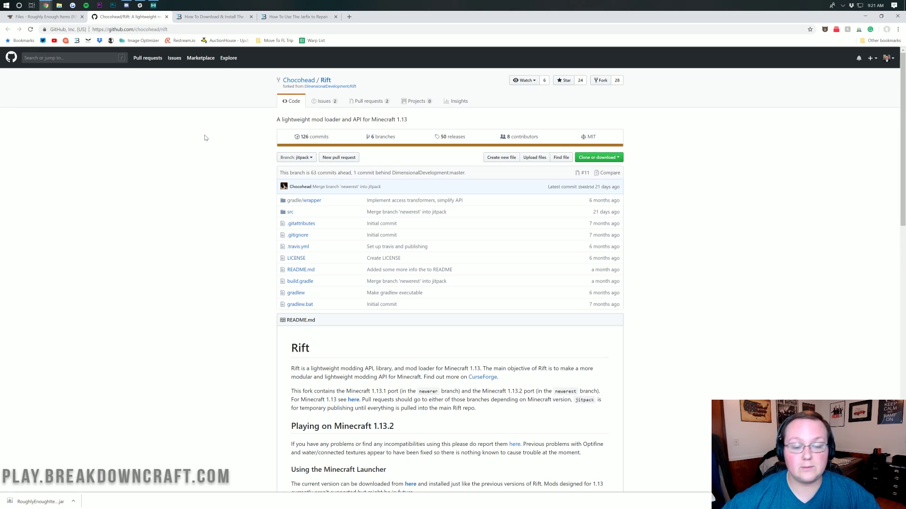
scroll(295, 264, "down", 1)
scroll(302, 250, "up", 1)
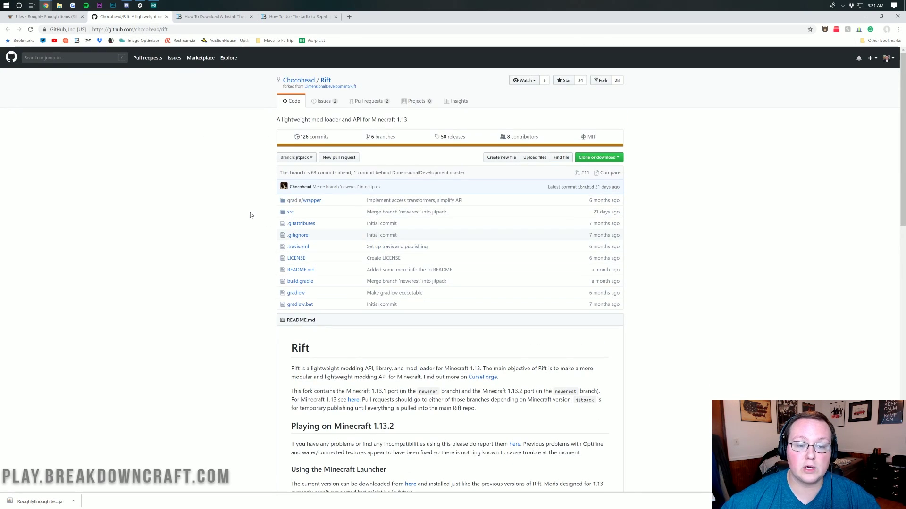
scroll(255, 234, "down", 6)
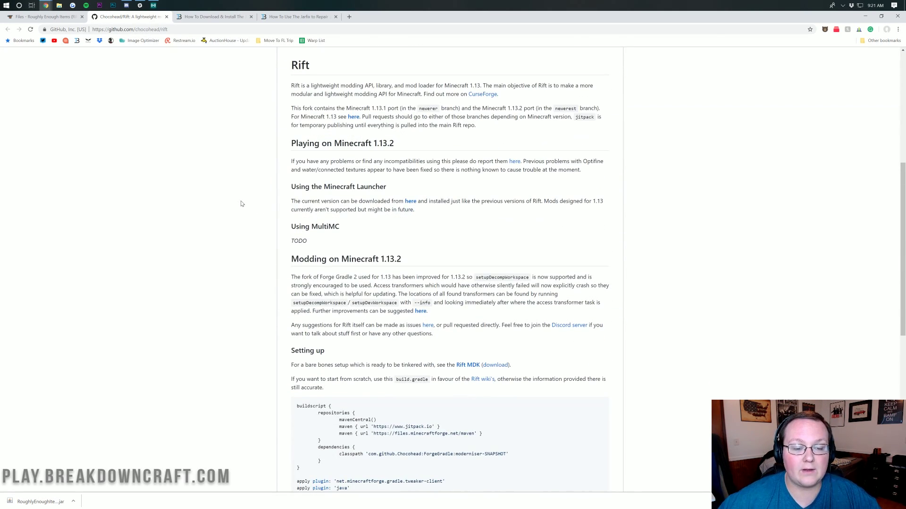
scroll(241, 204, "down", 1)
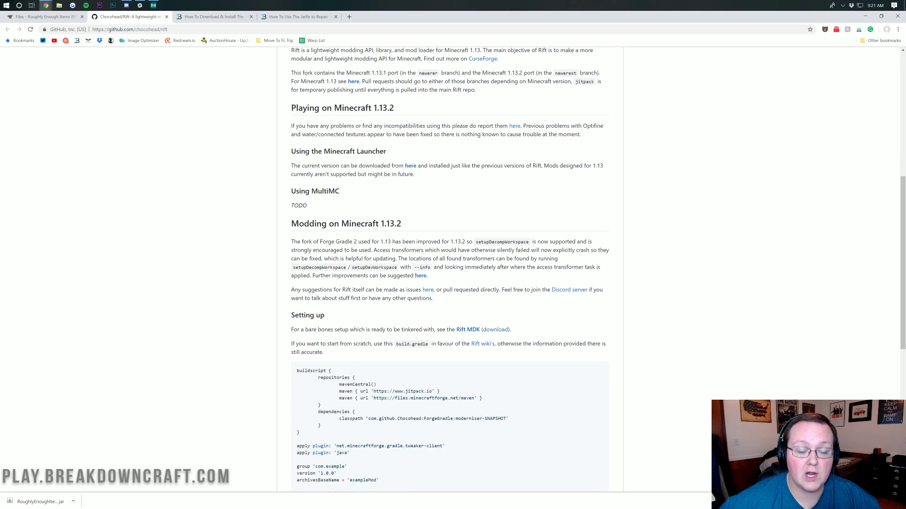
left_click_drag(291, 166, 408, 166)
left_click(411, 169)
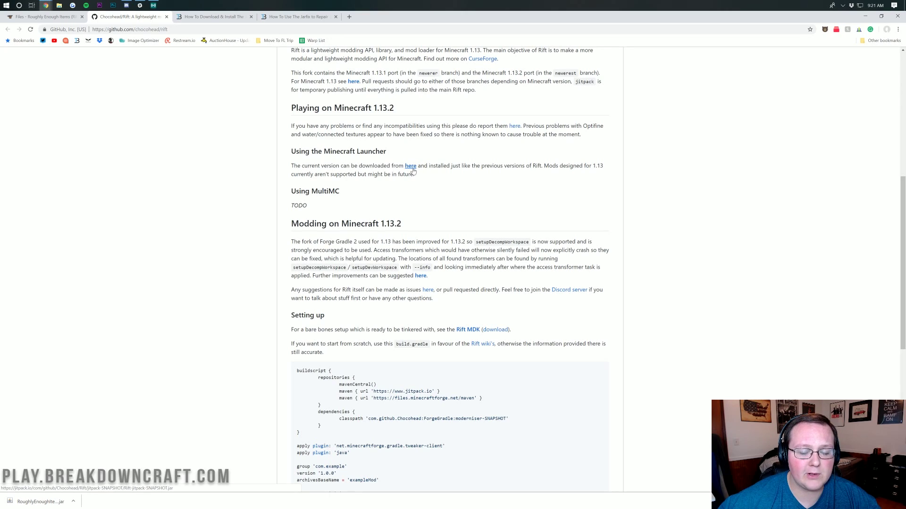
left_click(411, 167)
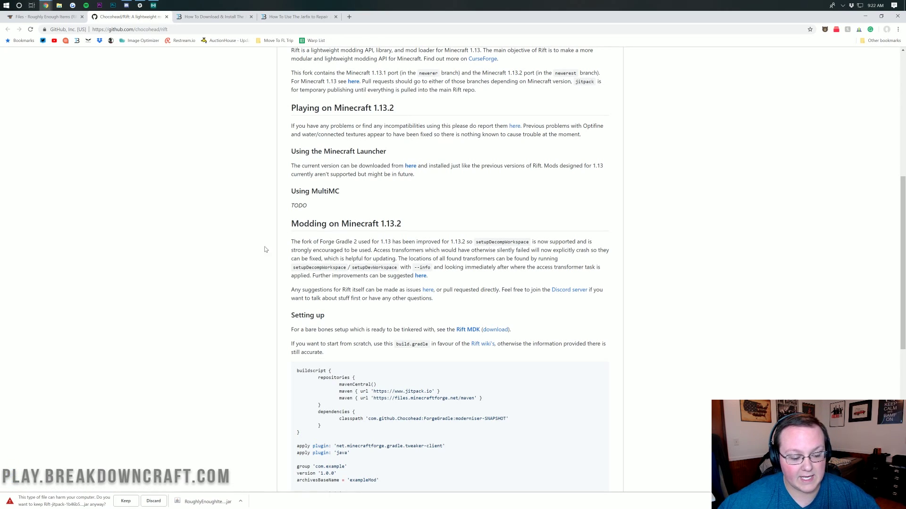
left_click(126, 500)
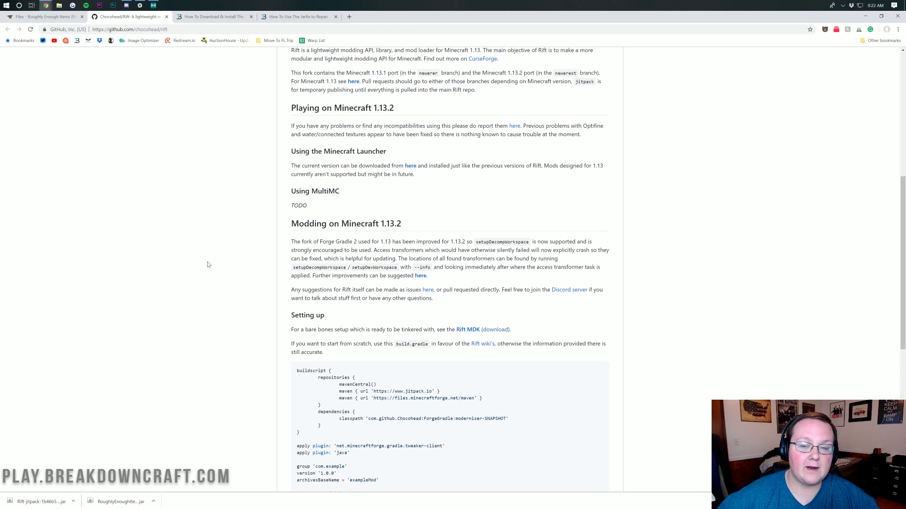
Minimize the browser and place the Rift and Roughly Enough Items jar files side by side on the desktop
right_click(703, 176)
left_click(865, 16)
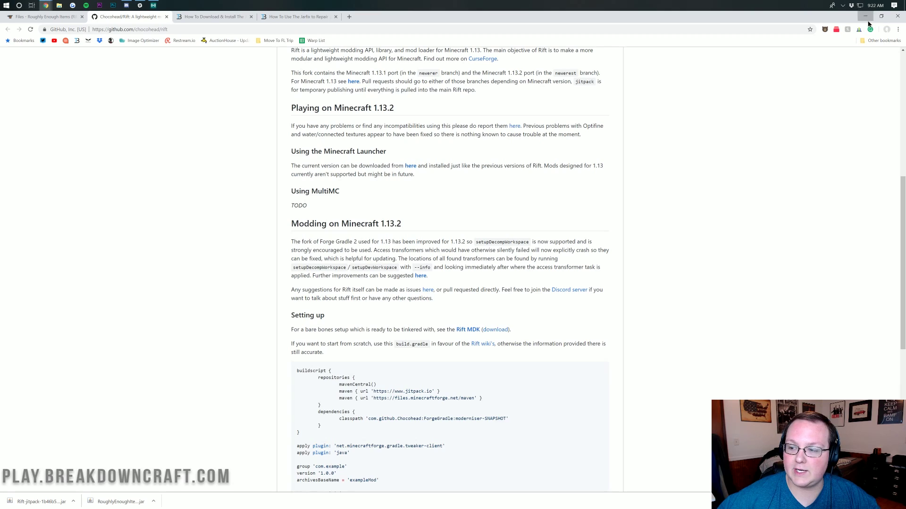
left_click(866, 16)
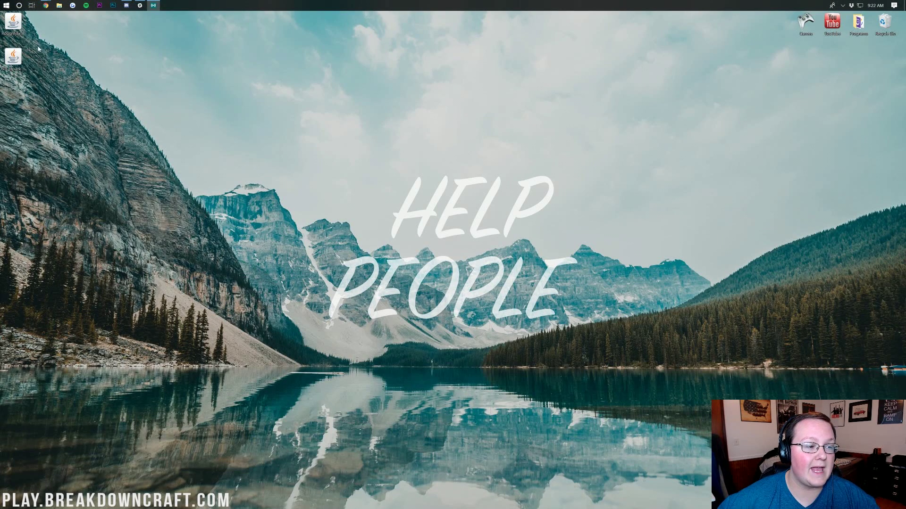
left_click_drag(146, 50, 305, 60)
left_click_drag(13, 56, 488, 60)
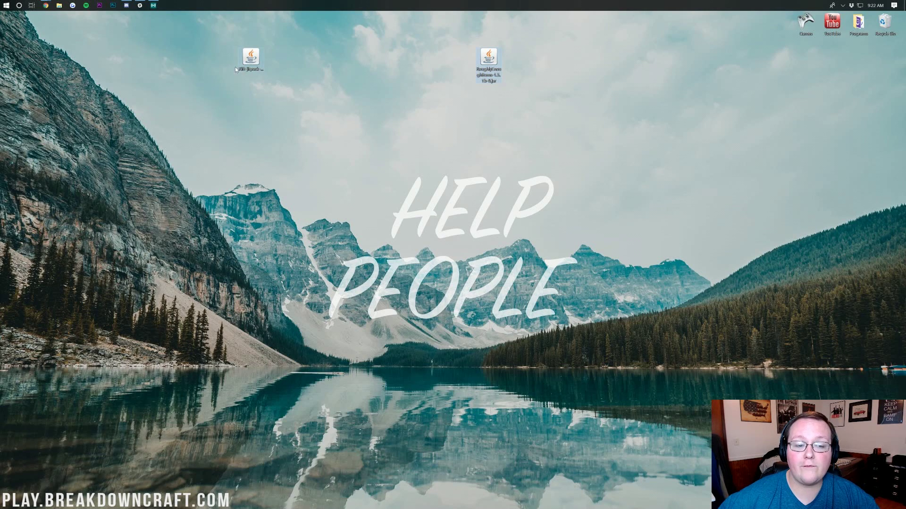
left_click_drag(235, 67, 409, 64)
left_click(430, 135)
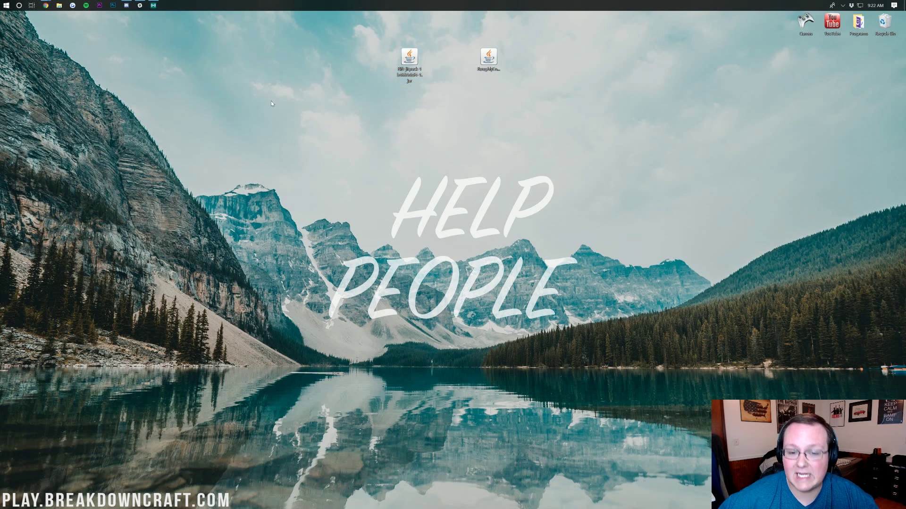
Search Windows for "downloads", view the Downloads folder and close it, shifting the Rift jar slightly on the desktop
left_click(5, 5)
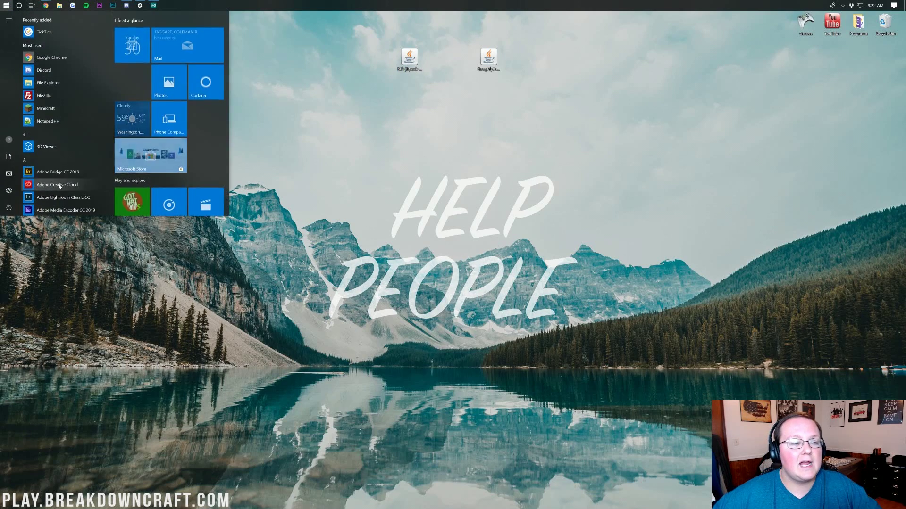
type("downloads")
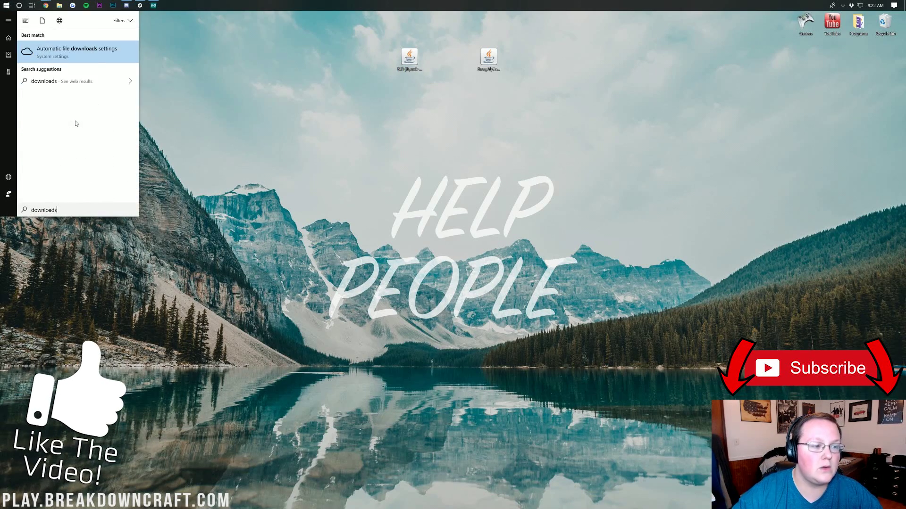
left_click(57, 77)
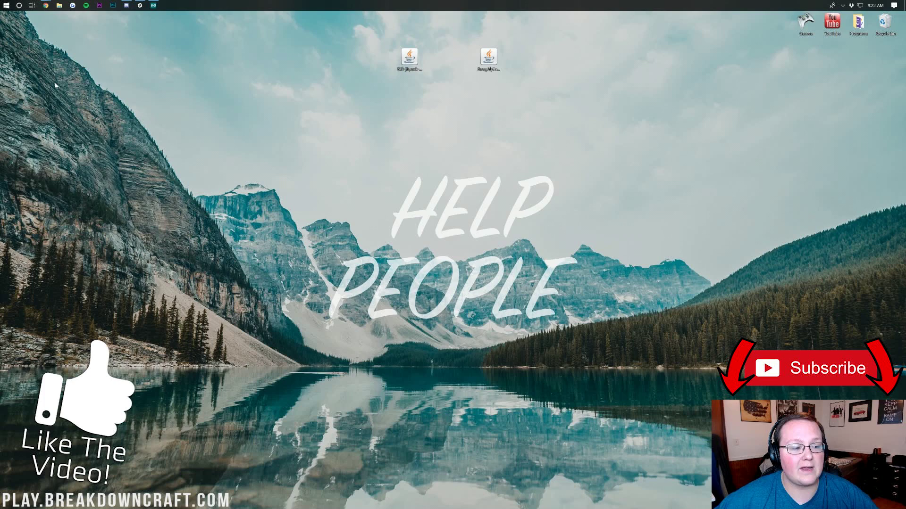
left_click_drag(420, 45, 399, 71)
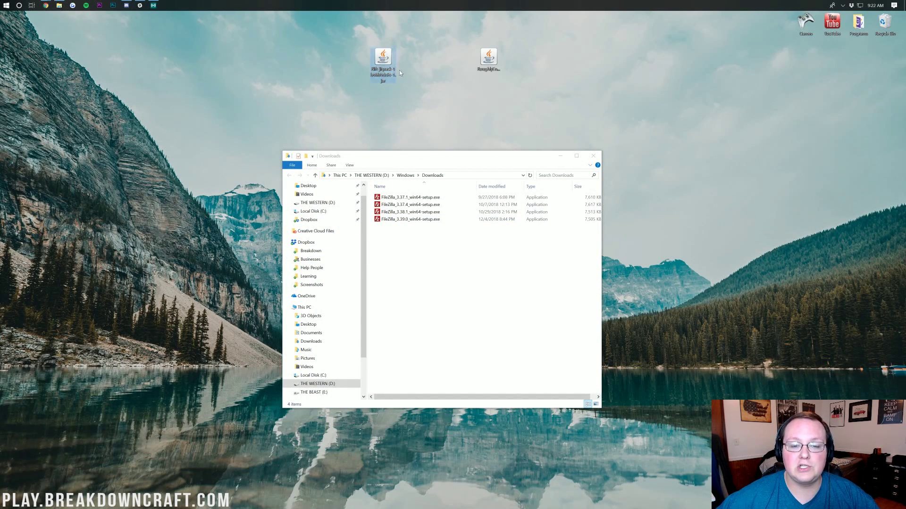
left_click(593, 155)
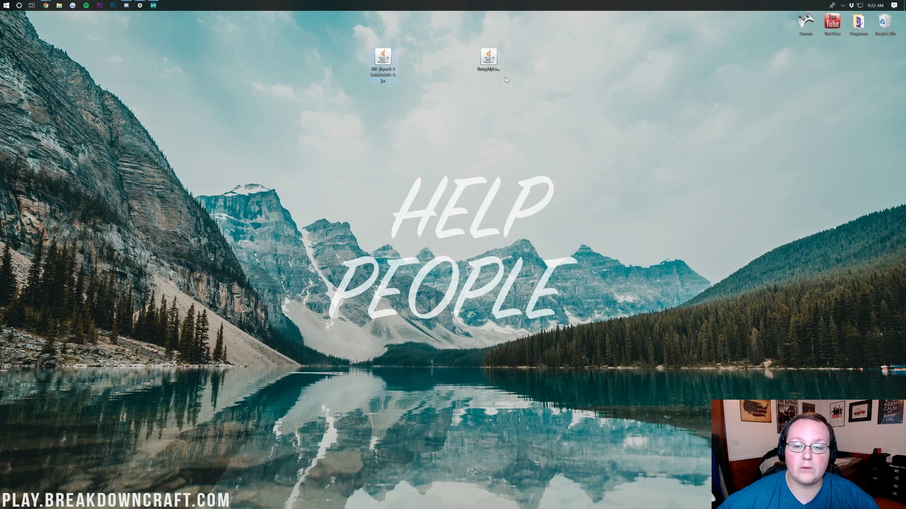
Bring up the choice of apps for opening the Rift jar file
right_click(384, 61)
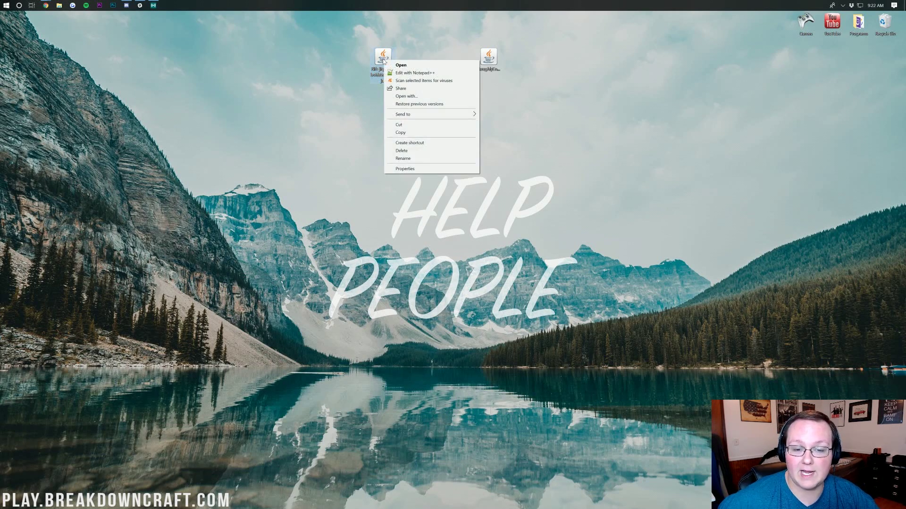
left_click(405, 95)
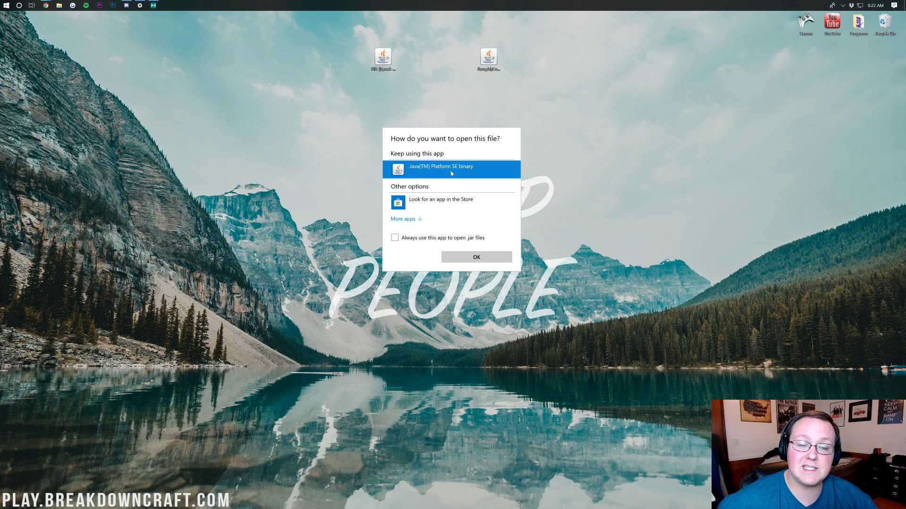
Switch back to Chrome and show the guide on downloading and installing the Java SE Development Kit
left_click(47, 5)
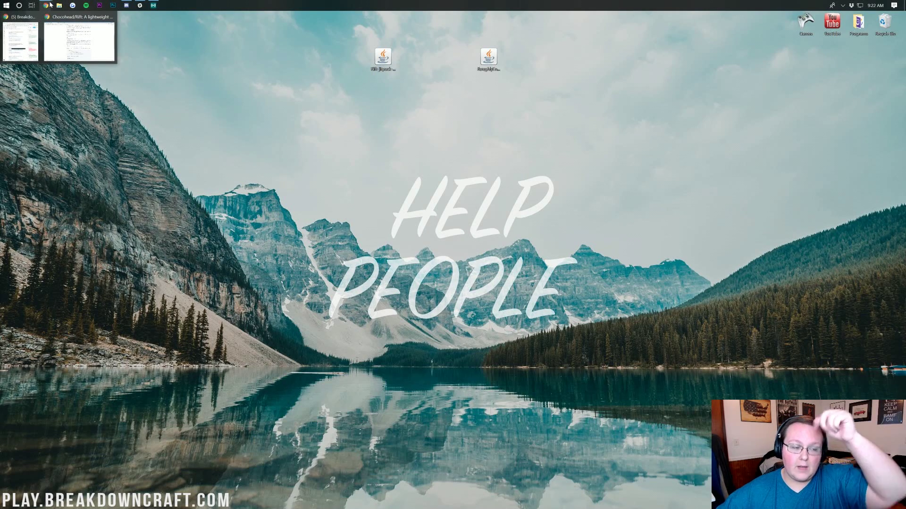
left_click(73, 46)
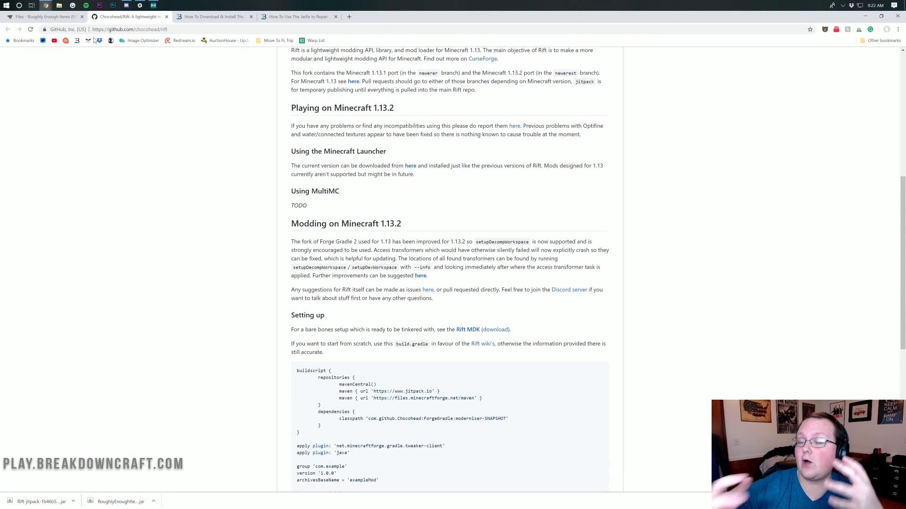
left_click(211, 16)
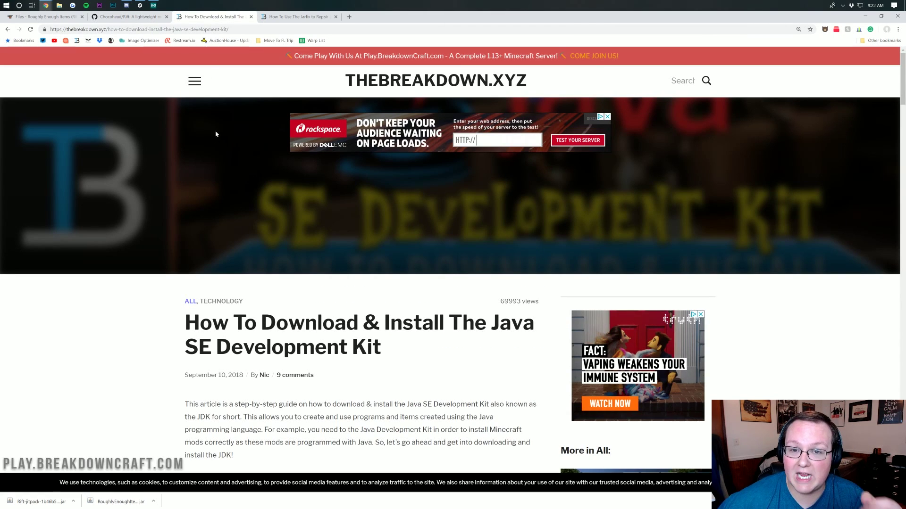
Look through the article on downloading and installing the Java SE Development Kit, including its version and download steps
scroll(210, 152, "down", 1)
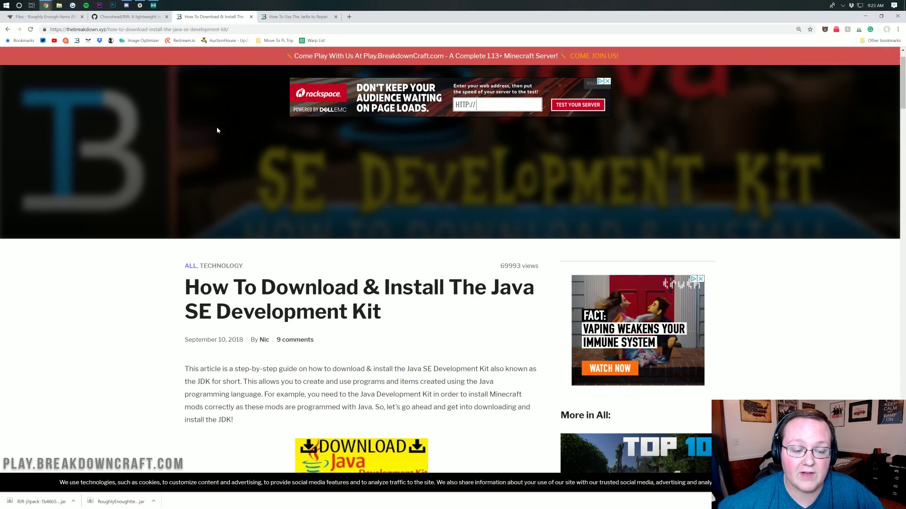
left_click_drag(381, 313, 491, 288)
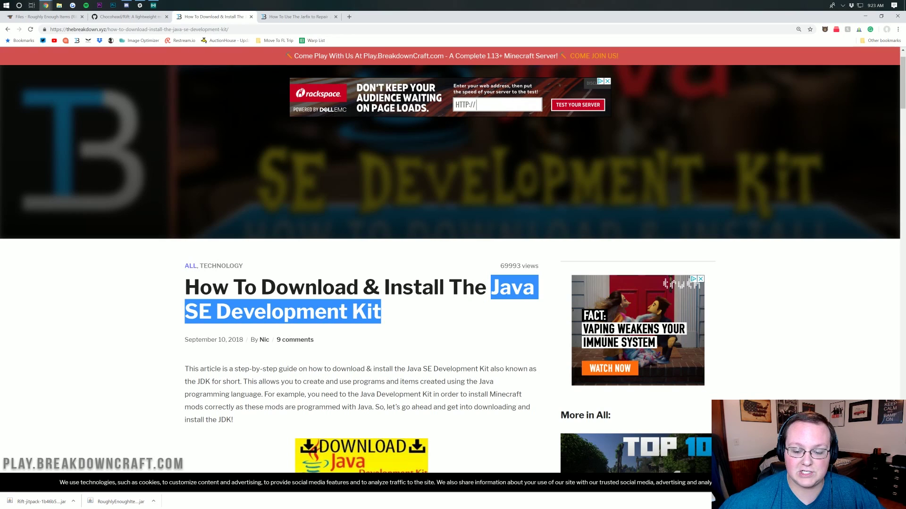
left_click(416, 326)
scroll(416, 326, "down", 8)
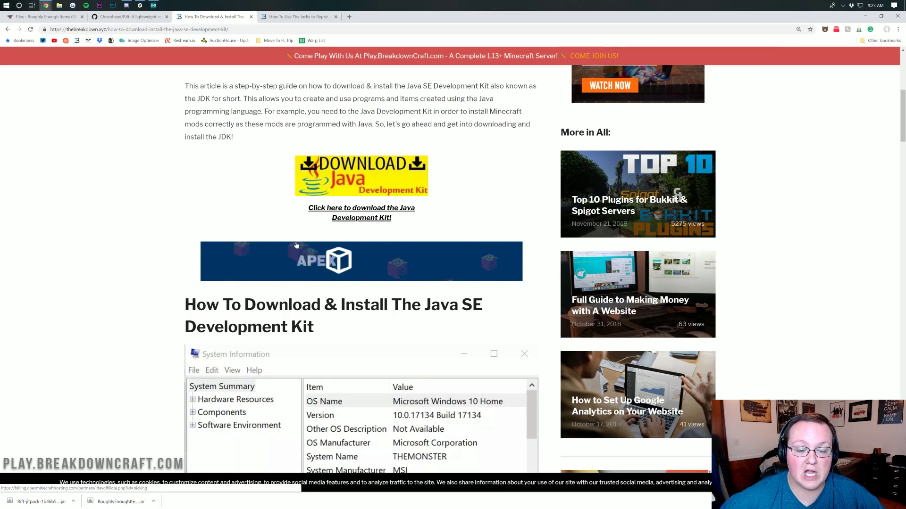
scroll(365, 209, "down", 1)
scroll(366, 209, "down", 18)
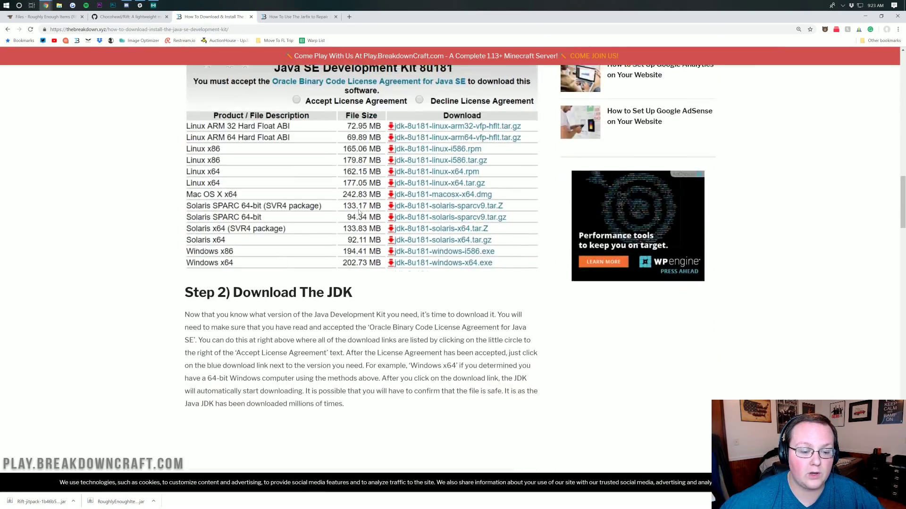
scroll(355, 223, "down", 15)
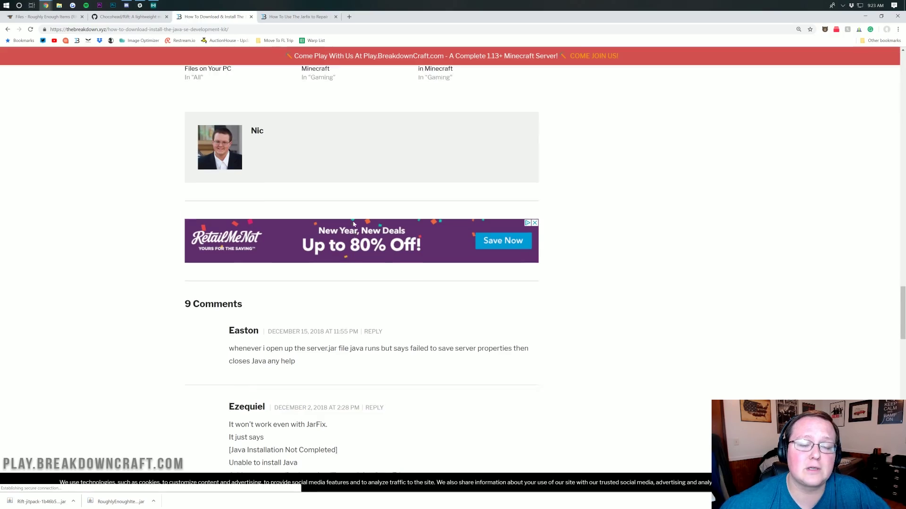
scroll(355, 223, "up", 9)
scroll(355, 224, "up", 8)
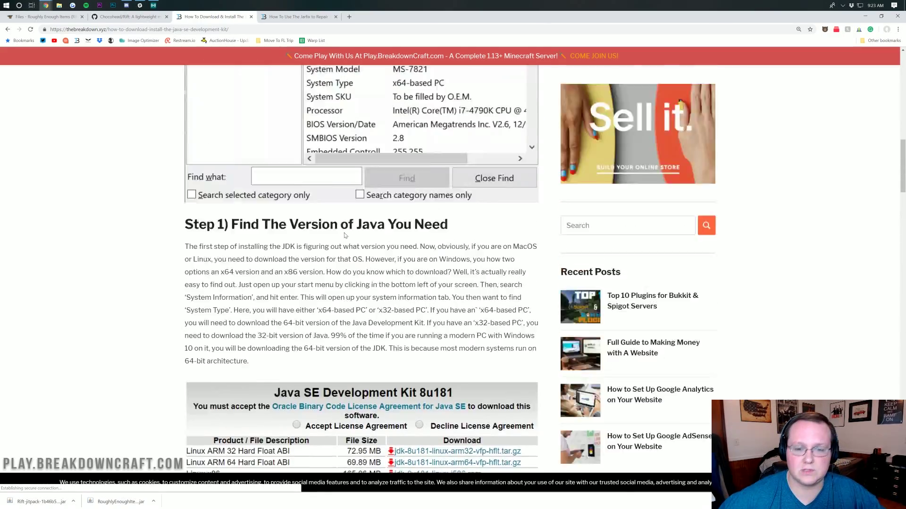
scroll(345, 236, "up", 15)
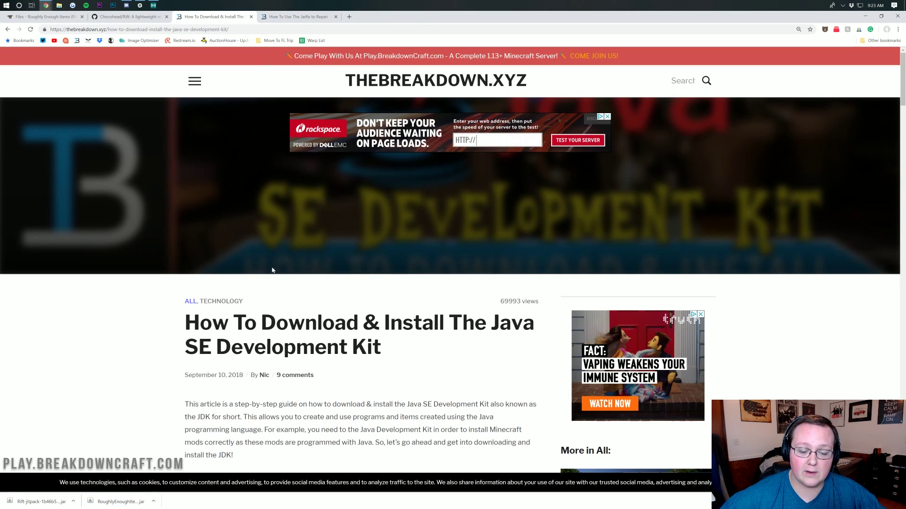
View the article on using Jarfix to repair .jar files and look through its download link and steps
left_click(311, 21)
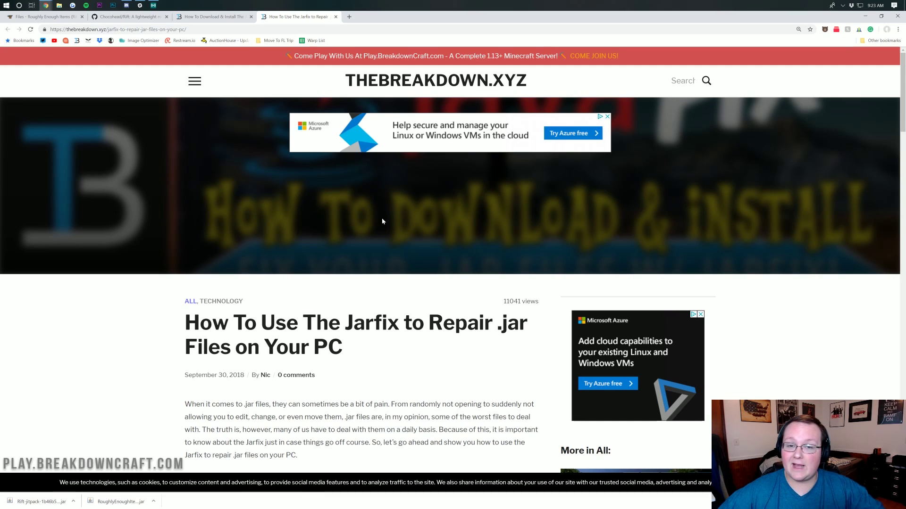
scroll(344, 243, "down", 8)
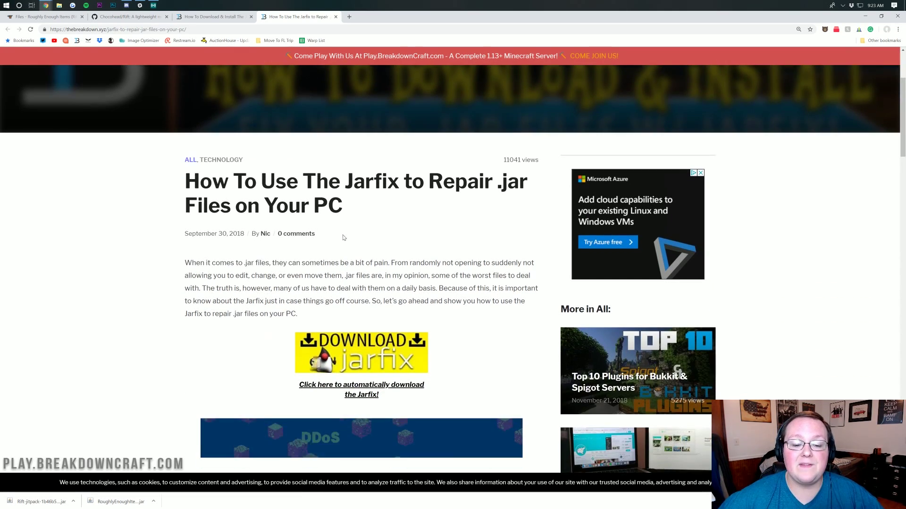
scroll(332, 224, "up", 2)
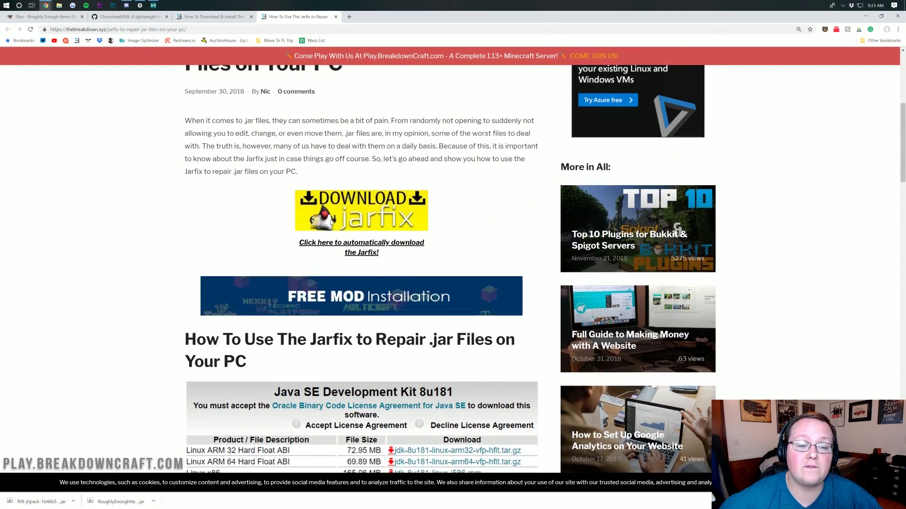
scroll(270, 219, "down", 4)
scroll(272, 221, "down", 19)
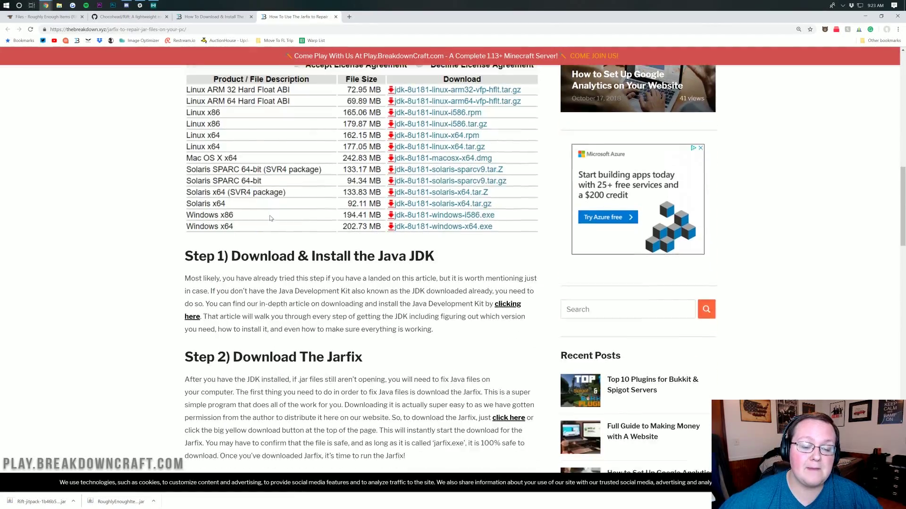
scroll(270, 217, "down", 4)
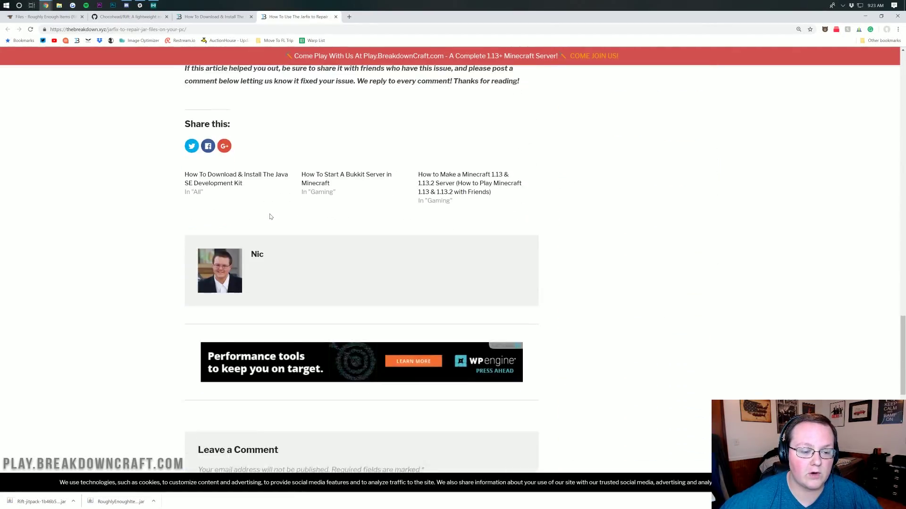
scroll(272, 220, "up", 20)
scroll(274, 218, "up", 5)
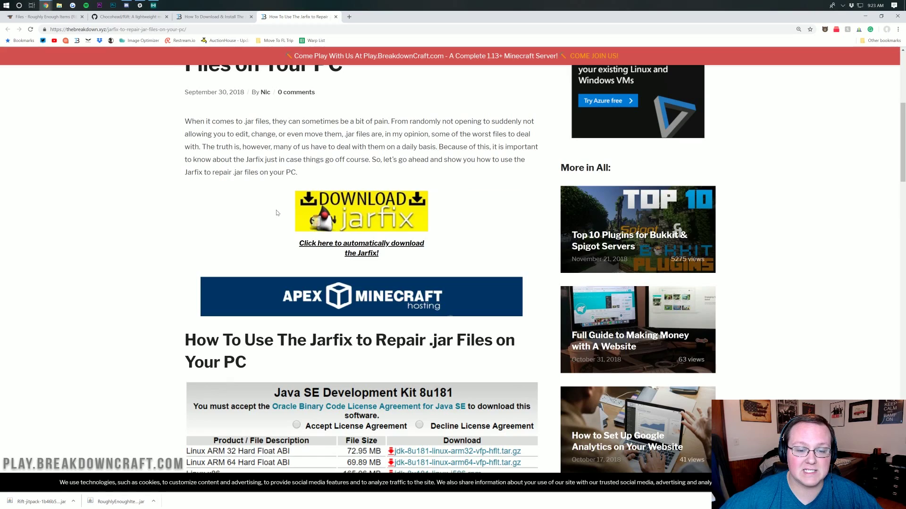
scroll(283, 215, "up", 6)
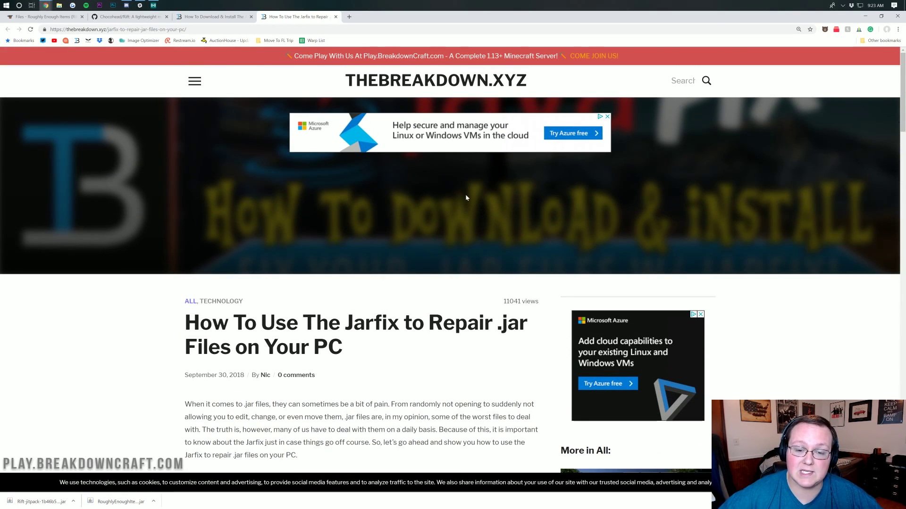
Minimize the browser, run the Rift jar with Java(TM) Platform SE binary to install Rift, and dismiss the installer message
left_click(865, 16)
right_click(389, 56)
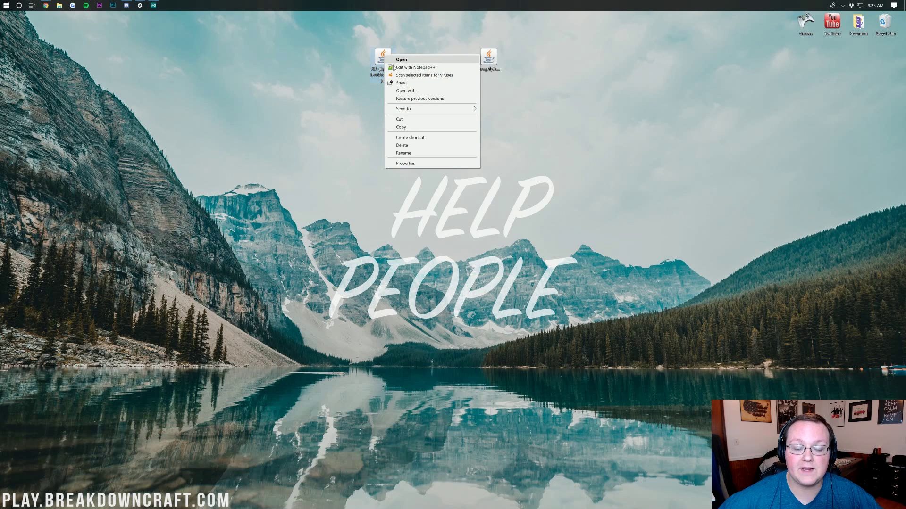
left_click(403, 89)
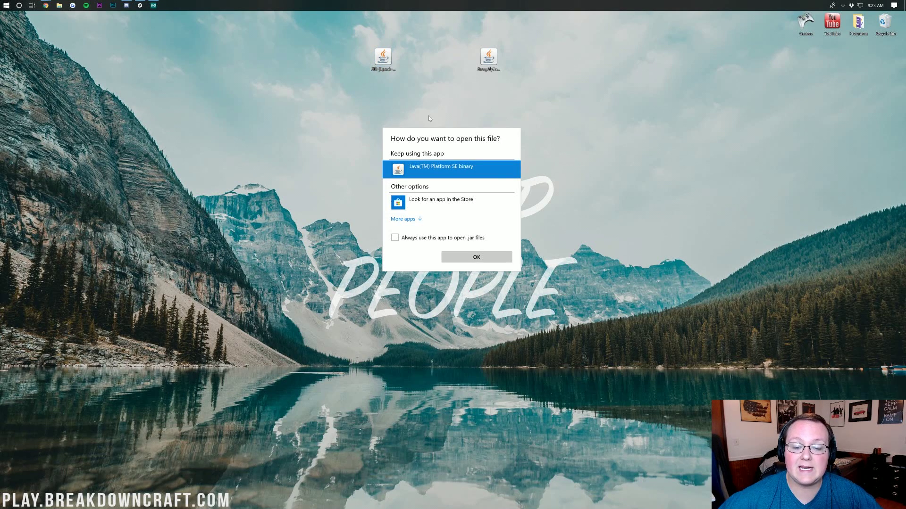
left_click(487, 258)
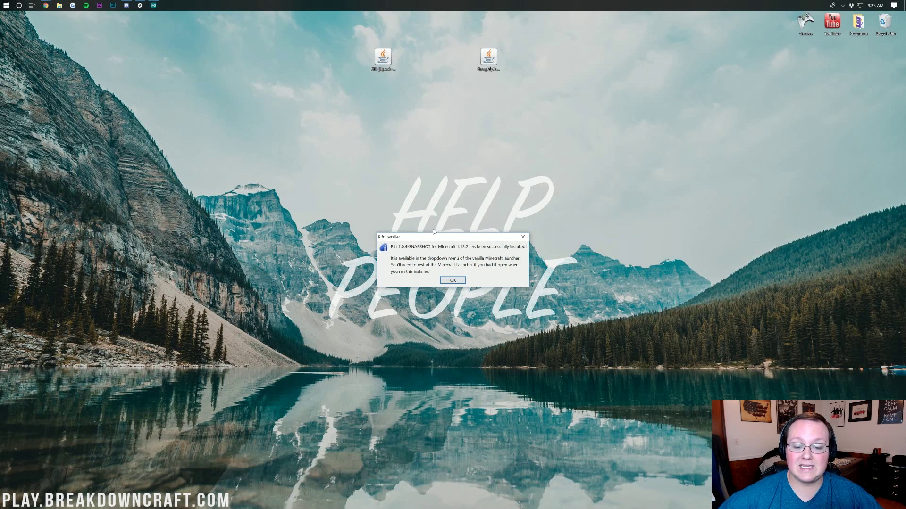
left_click_drag(429, 237, 426, 124)
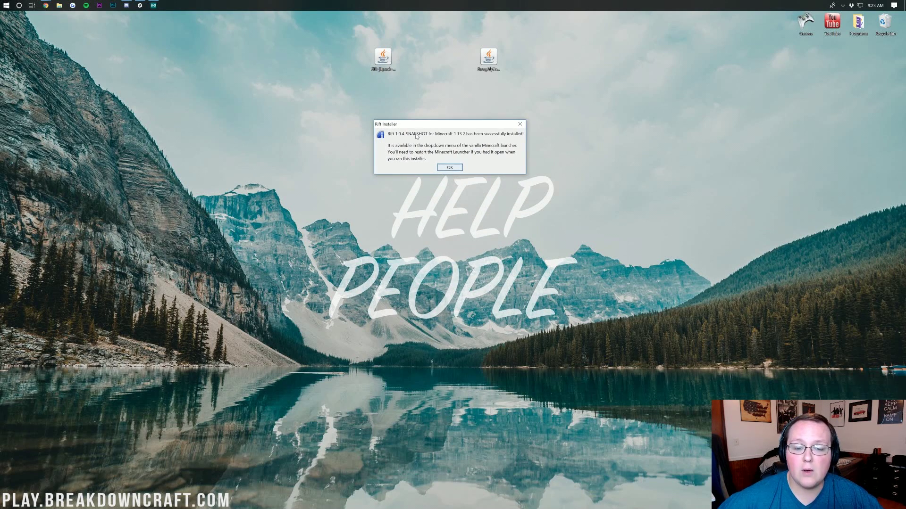
left_click(449, 168)
Rearrange the desktop jar files, moving the Rift jar aside and the Roughly Enough Items jar toward the middle
left_click_drag(368, 59, 716, 75)
left_click_drag(488, 61, 437, 113)
left_click_drag(342, 98, 449, 89)
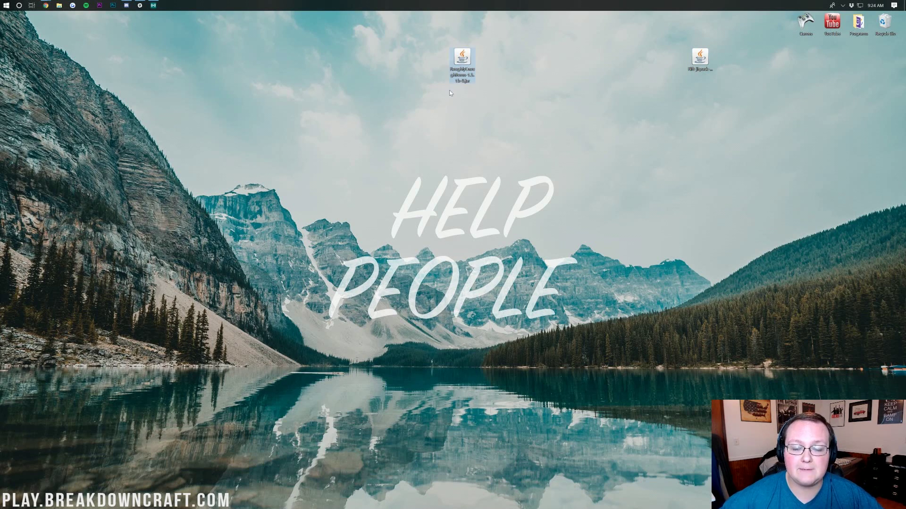
Open the %appdata% location with the Windows Run dialog and go into the .minecraft folder
left_click(4, 5)
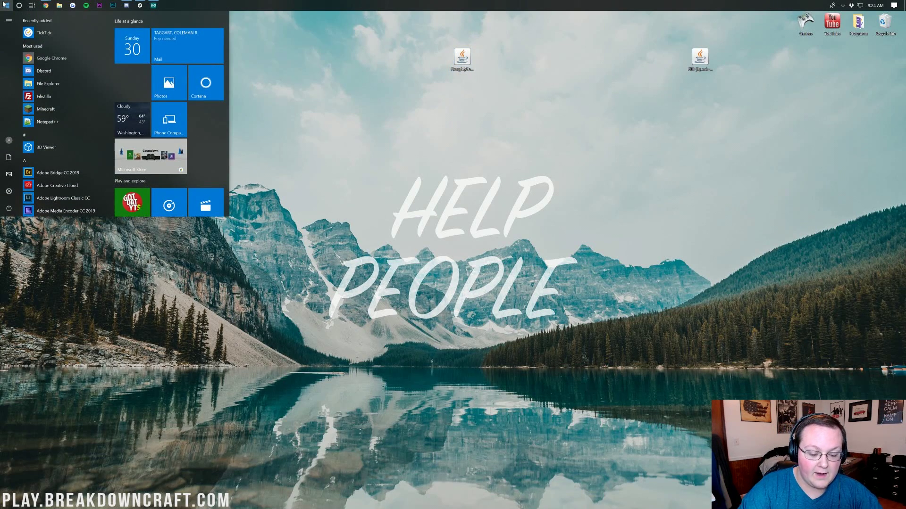
type("run")
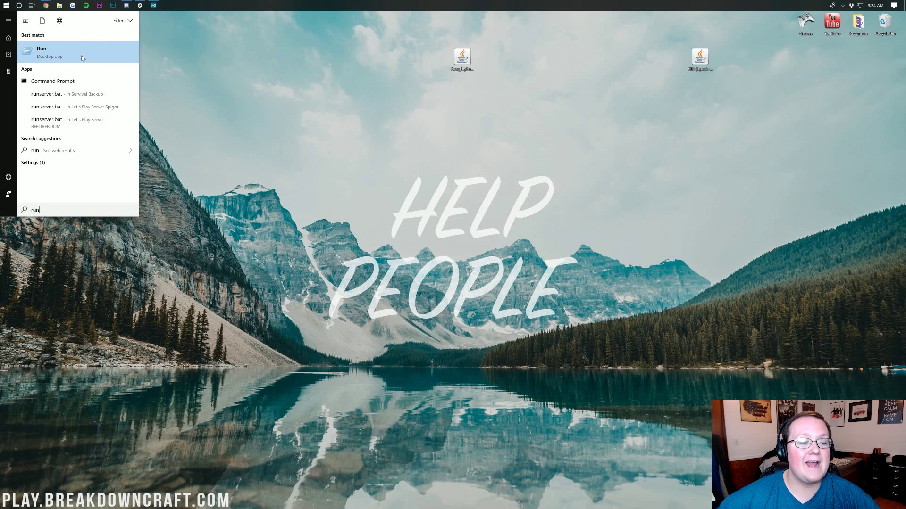
left_click(57, 55)
left_click_drag(73, 22, 368, 53)
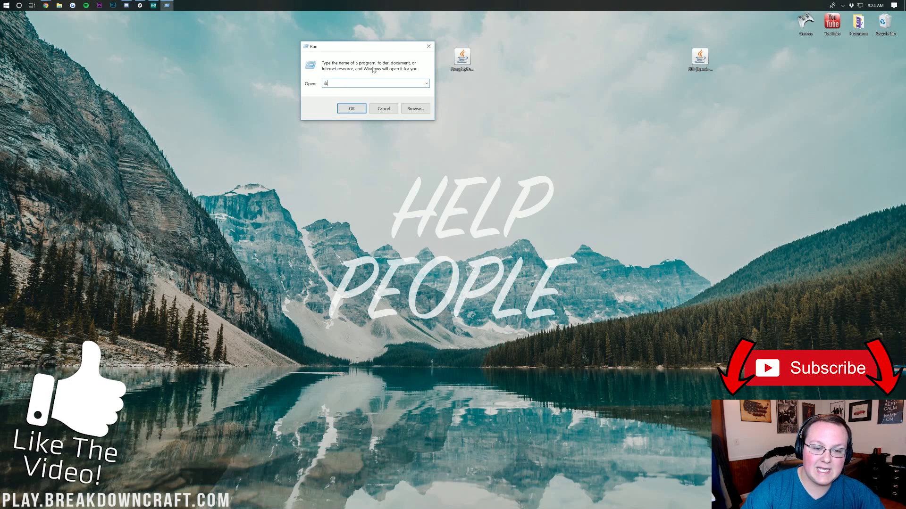
key("BackSpace")
type("%appdata%")
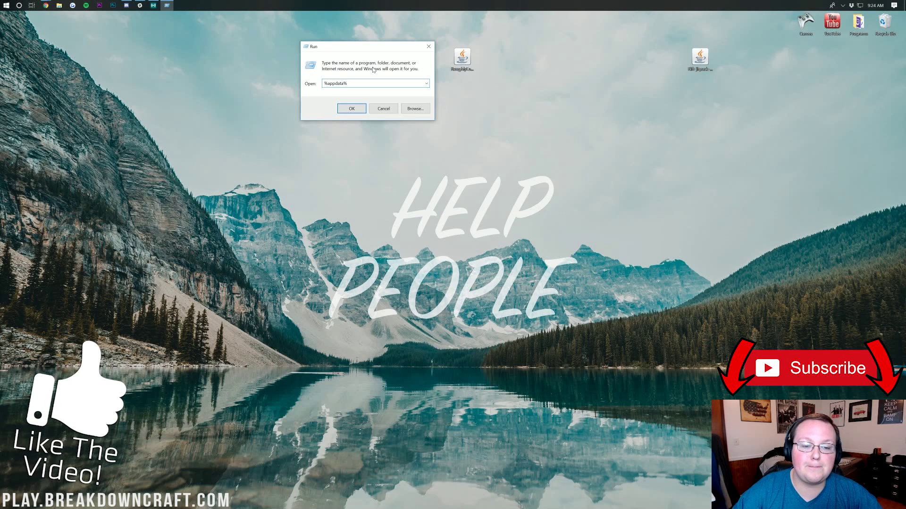
key("ctrl+a")
key("Left")
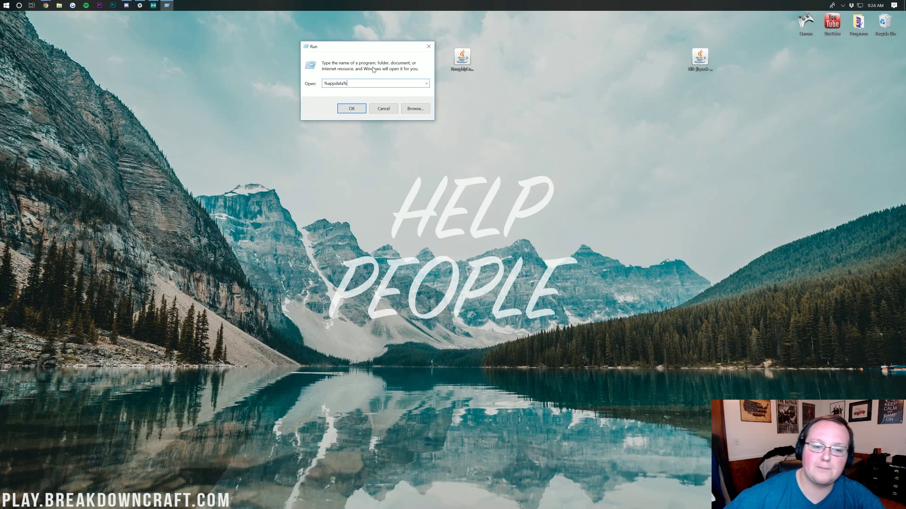
key("Return")
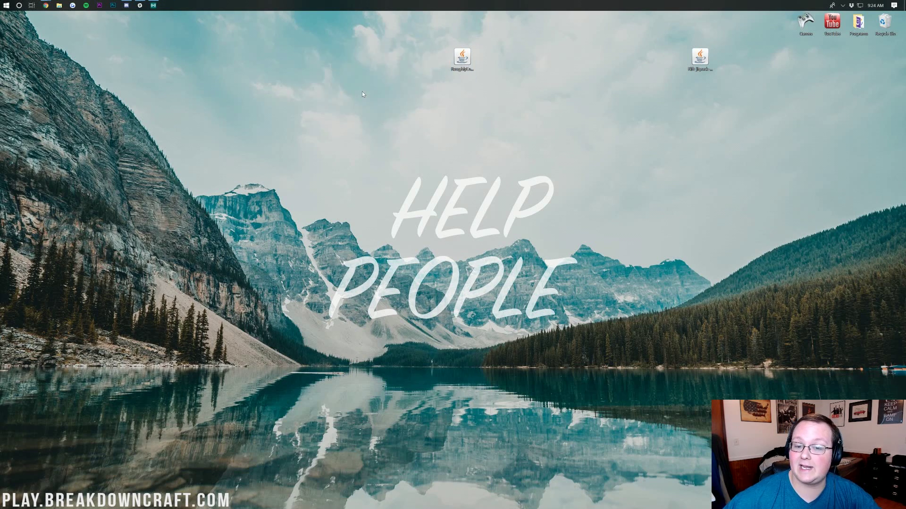
double_click(396, 202)
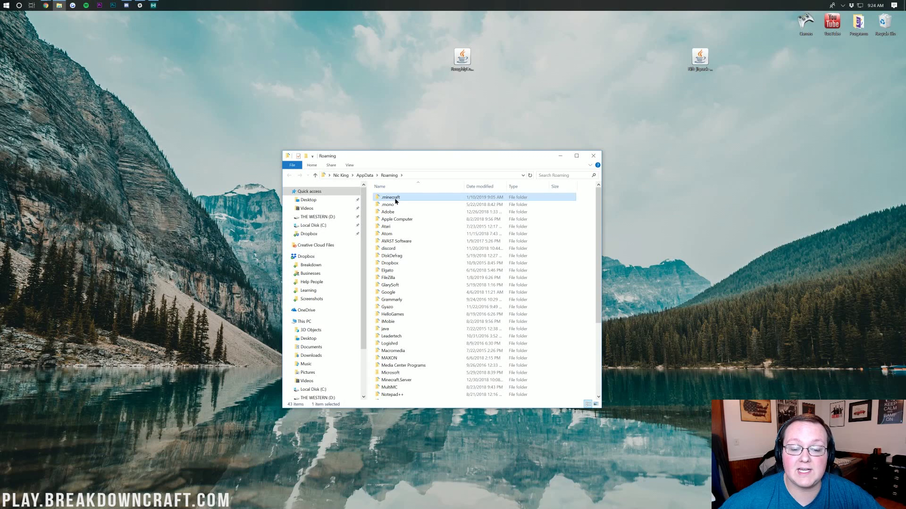
Move the existing mods folder in .minecraft to the Recycle Bin and create a new folder named mods
left_click_drag(386, 249, 886, 37)
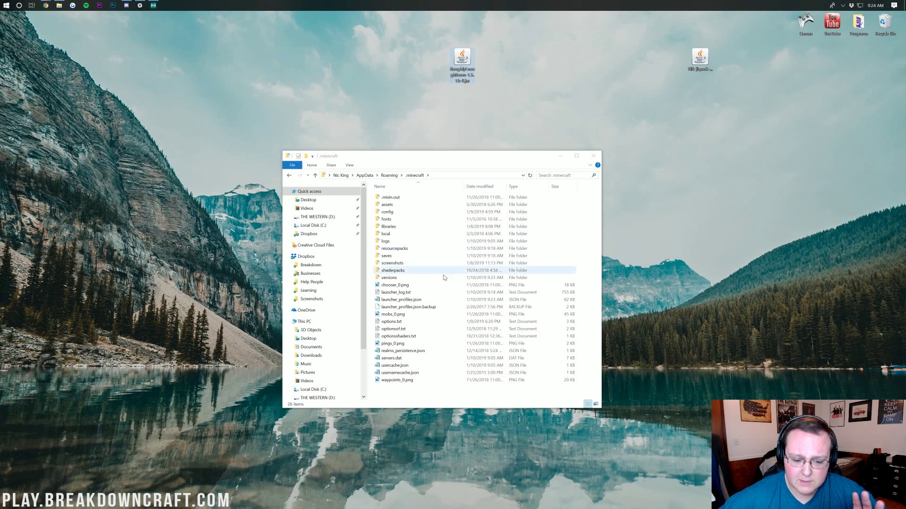
right_click(394, 396)
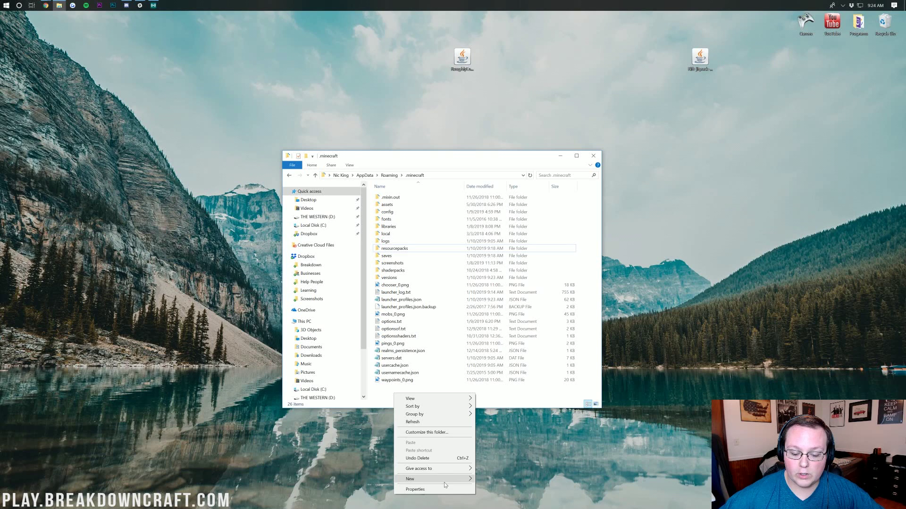
mouse_move(444, 485)
left_click(502, 434)
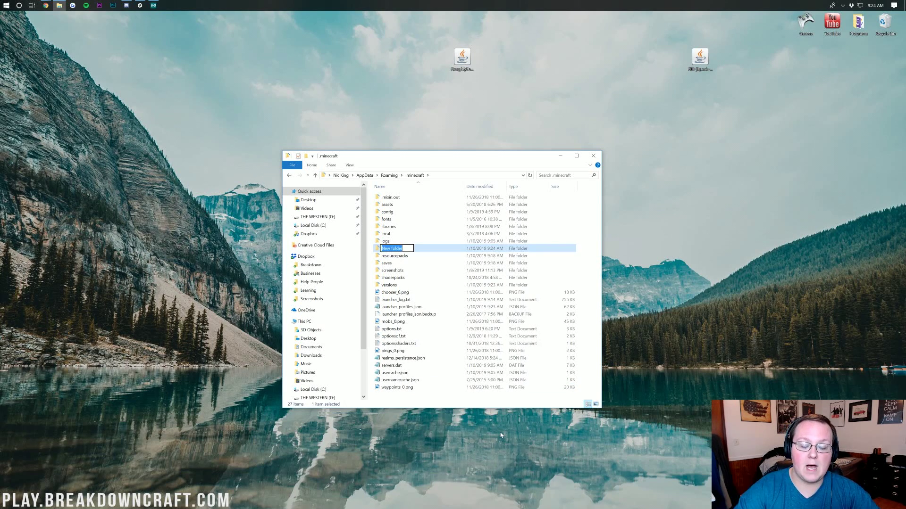
type("mods")
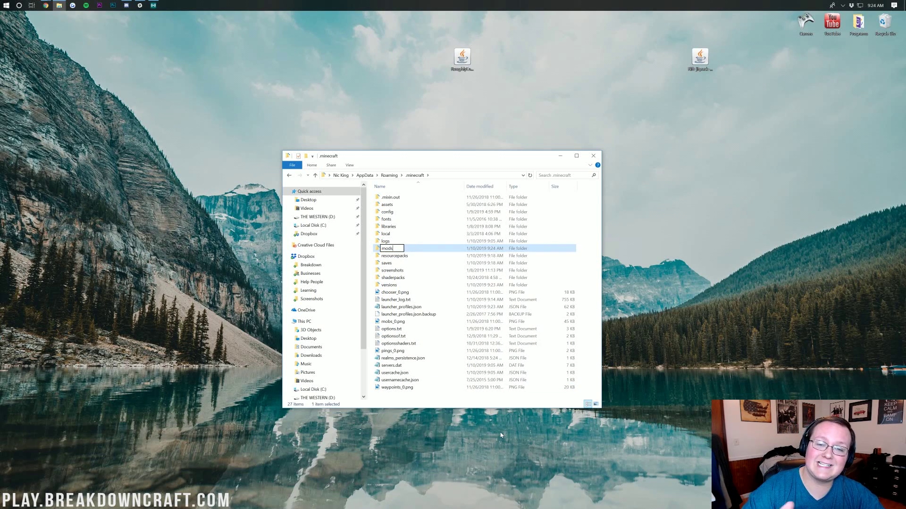
key("Return")
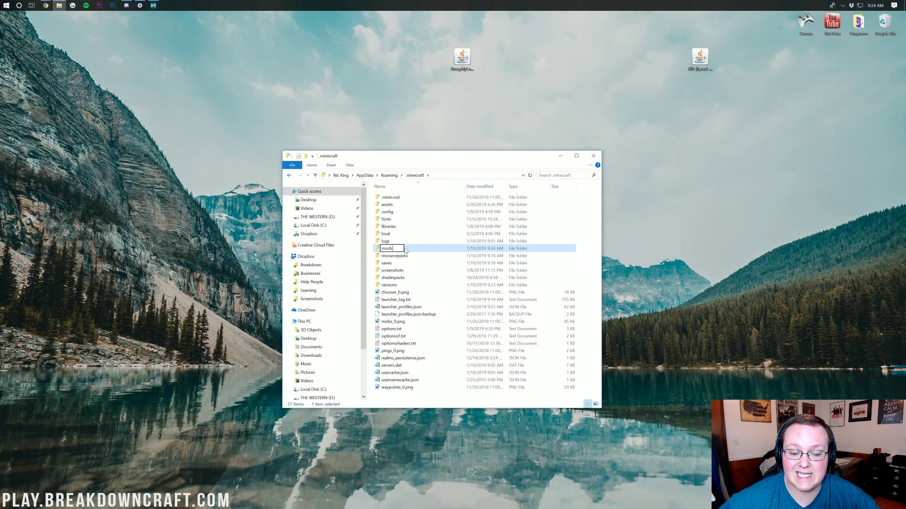
key("F2")
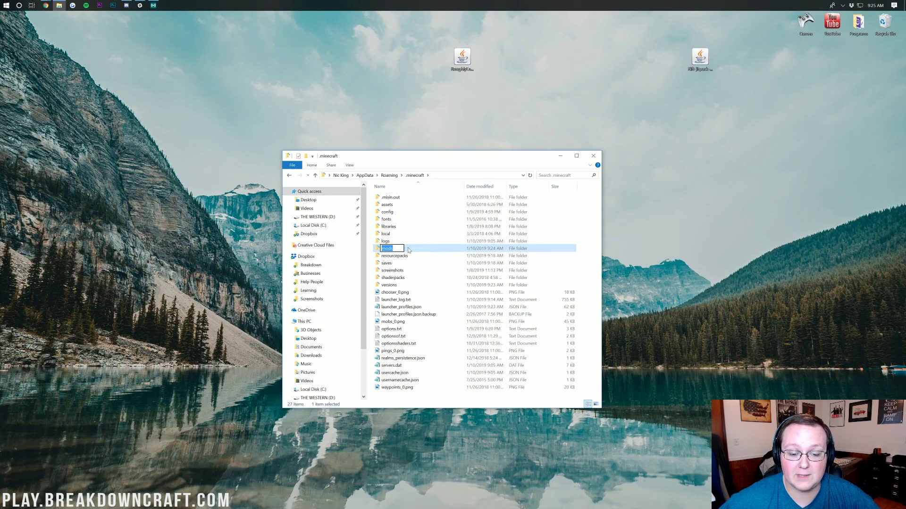
key("Left")
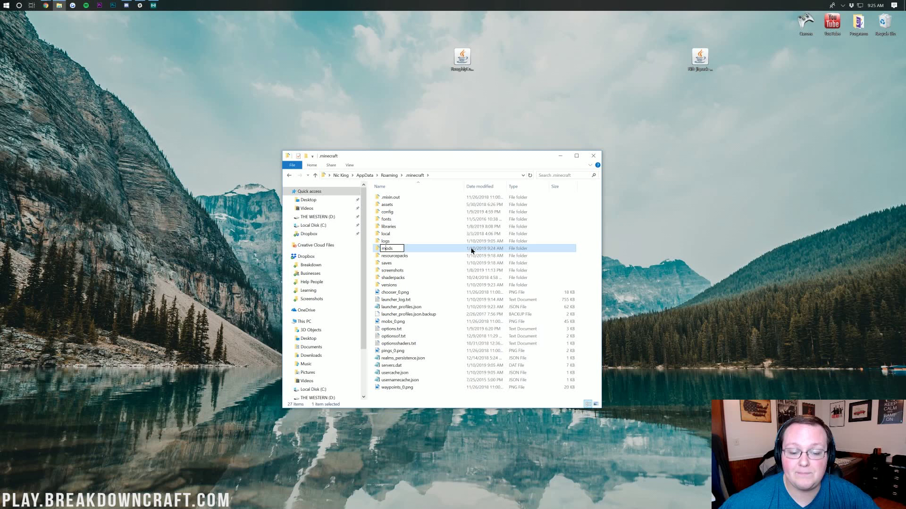
key("Return")
Open the new mods folder and place the Roughly Enough Items jar from the desktop in it
double_click(472, 250)
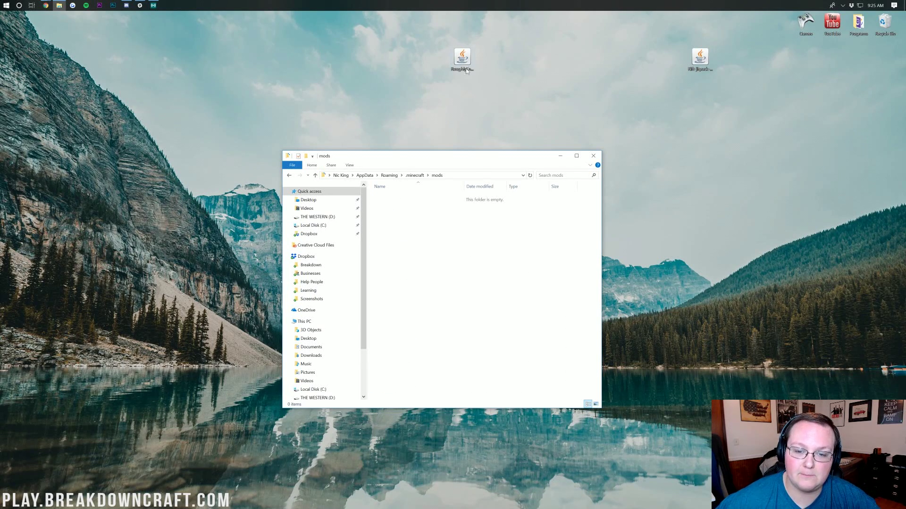
left_click_drag(466, 68, 401, 236)
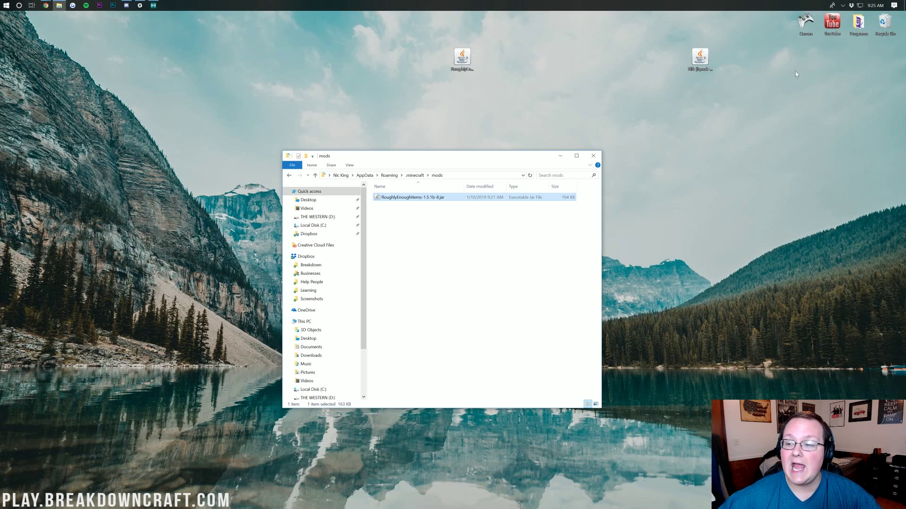
Start the Minecraft Launcher from the Games folder and choose the Rift profile, version 1.13.2-rift-1.0.4-SNAPSHOT
double_click(806, 21)
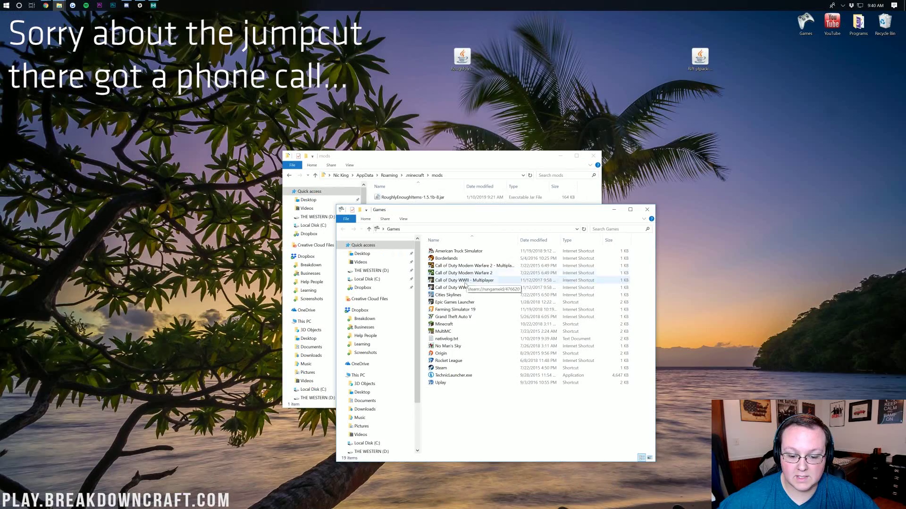
double_click(448, 325)
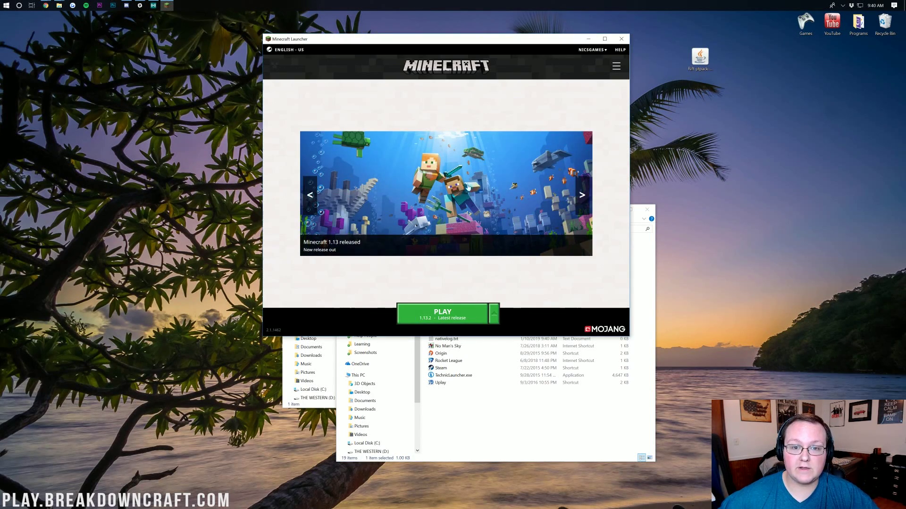
left_click(495, 314)
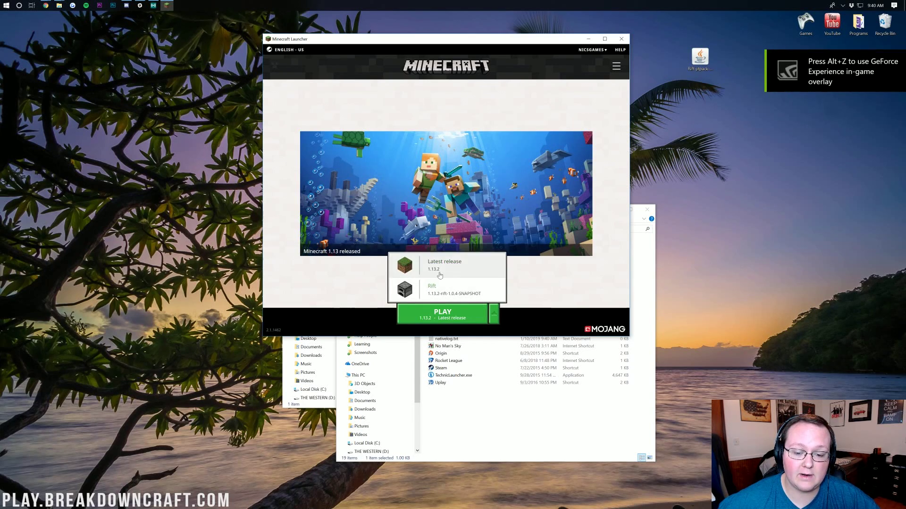
left_click(417, 293)
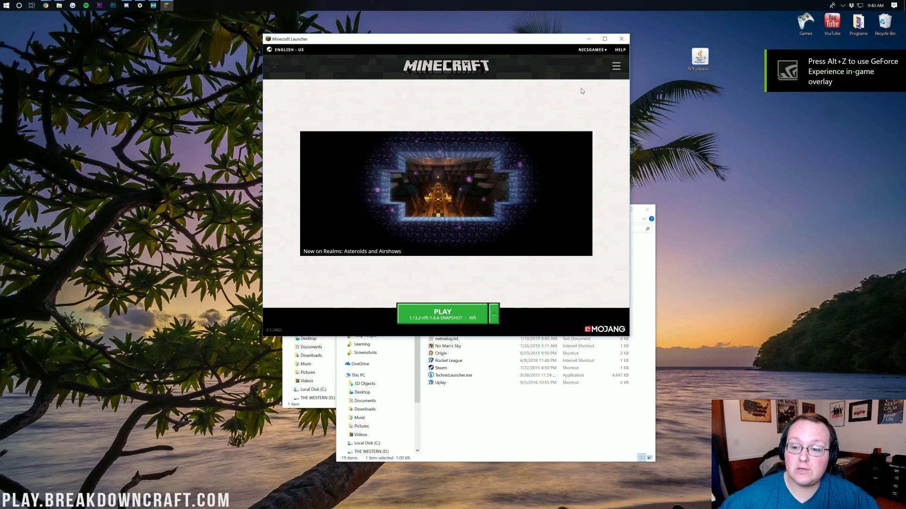
Add a new launch configuration in the launch options and name it Play.BreakdownCraft.com
left_click(617, 71)
left_click(506, 88)
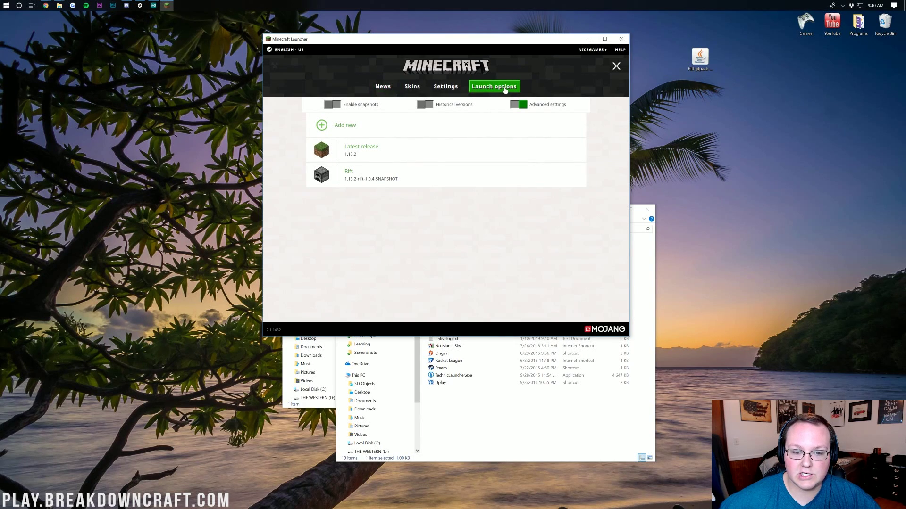
left_click(365, 128)
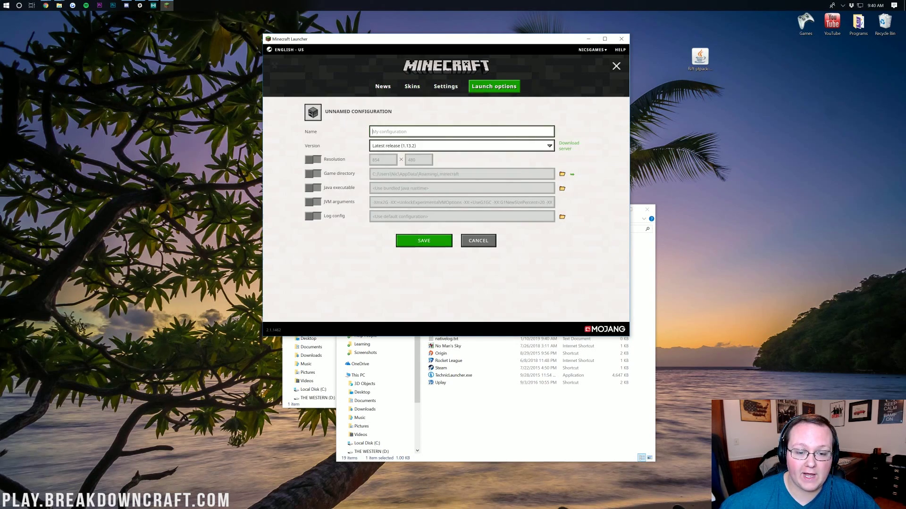
type("Play.Brea")
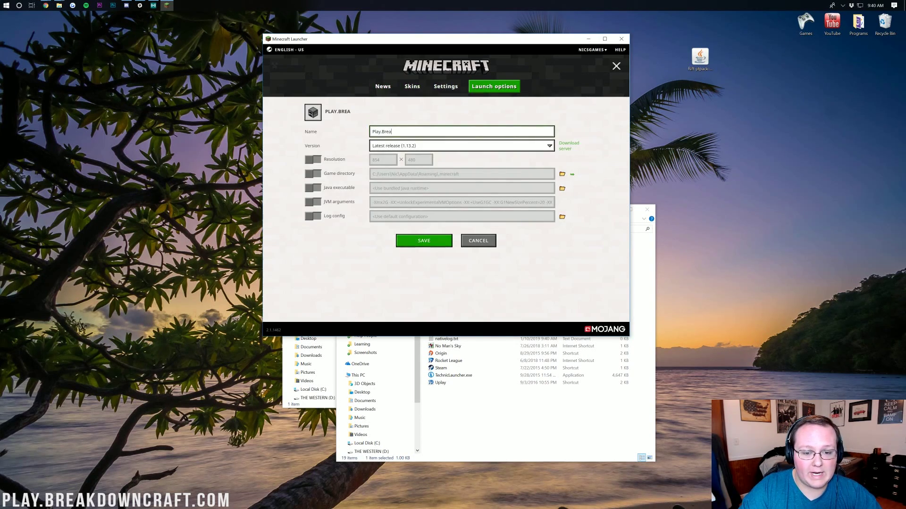
type("kdownCraft.com")
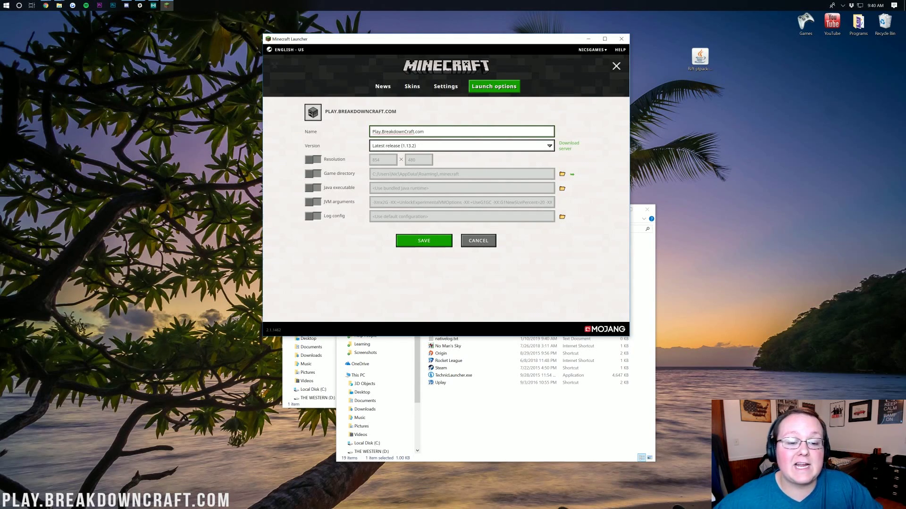
Give the configuration a resolution of 1920 x 1080 and version release 1.13.2-rift-1.0.4-SNAPSHOT, and save it
left_click(316, 159)
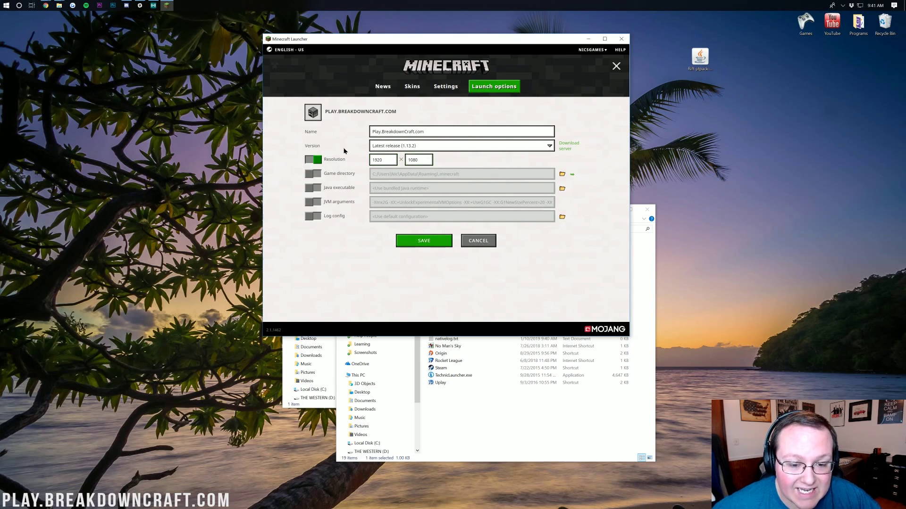
left_click(410, 147)
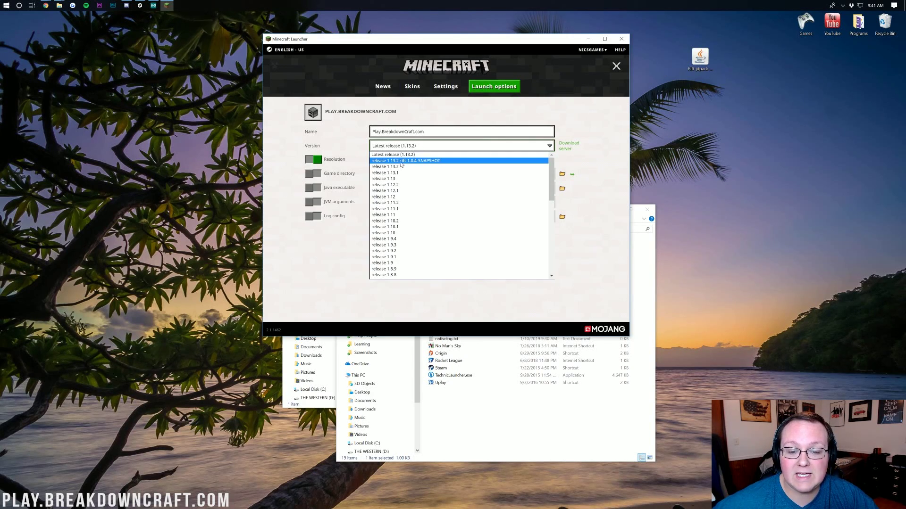
left_click(418, 162)
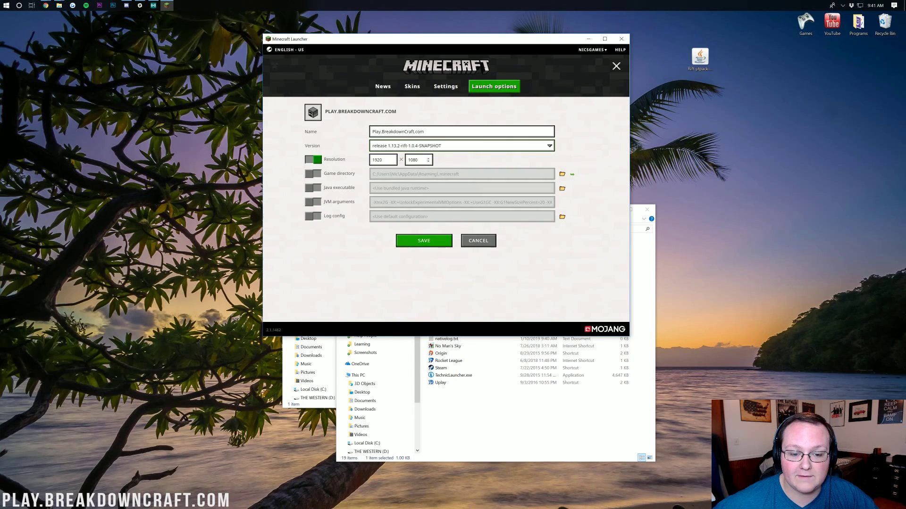
left_click(410, 242)
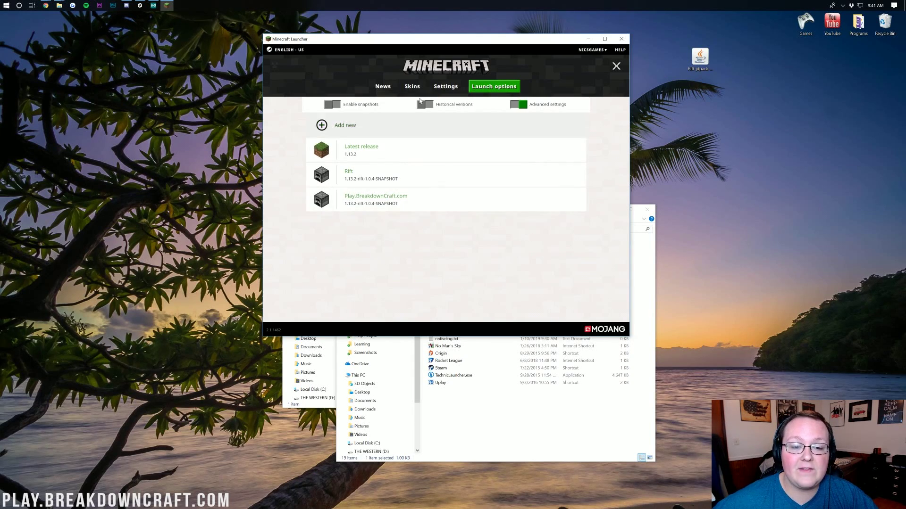
Select the Play.BreakdownCraft.com profile and launch the game with it
left_click(385, 92)
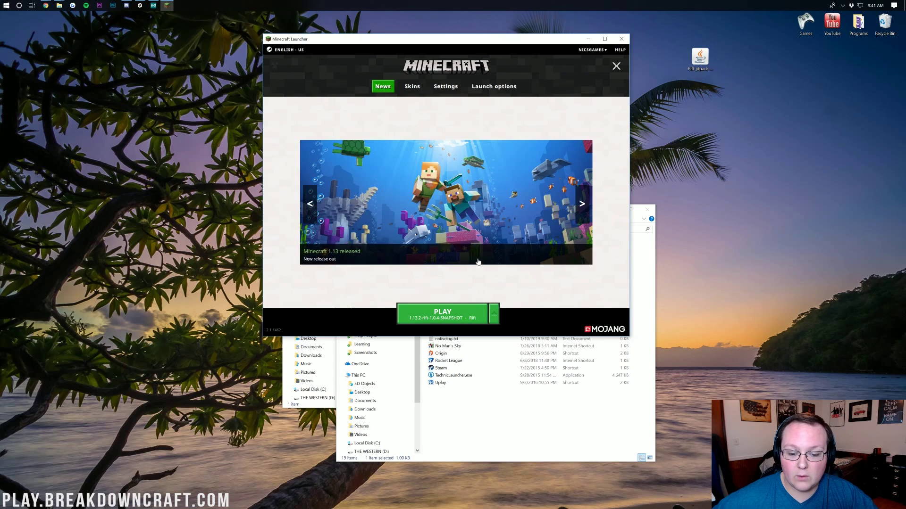
left_click(492, 318)
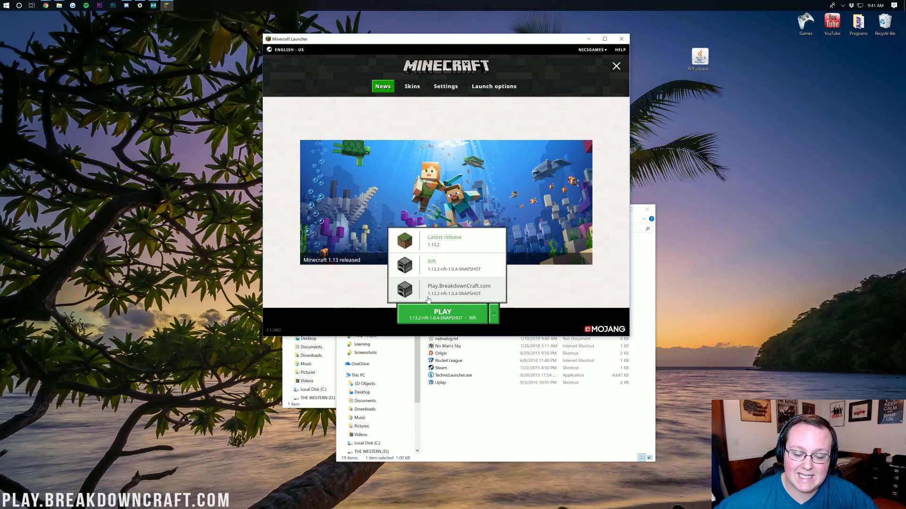
left_click(443, 297)
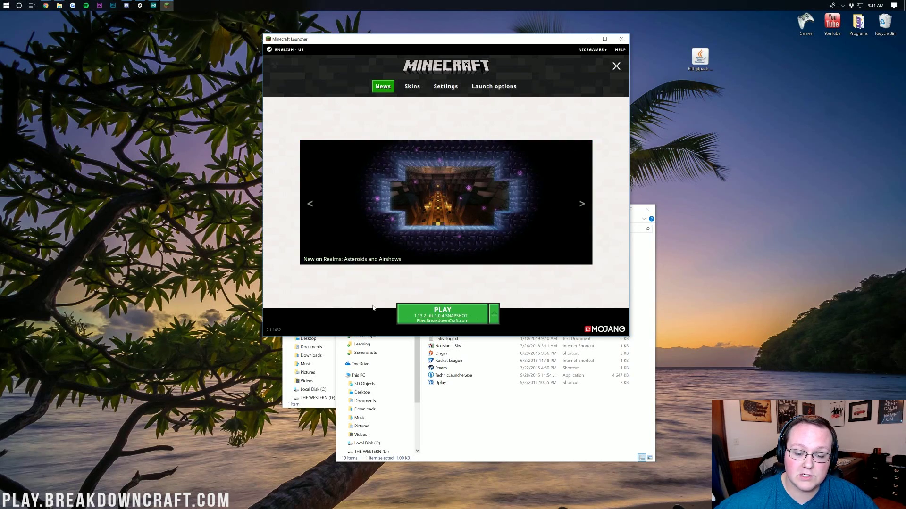
left_click(444, 315)
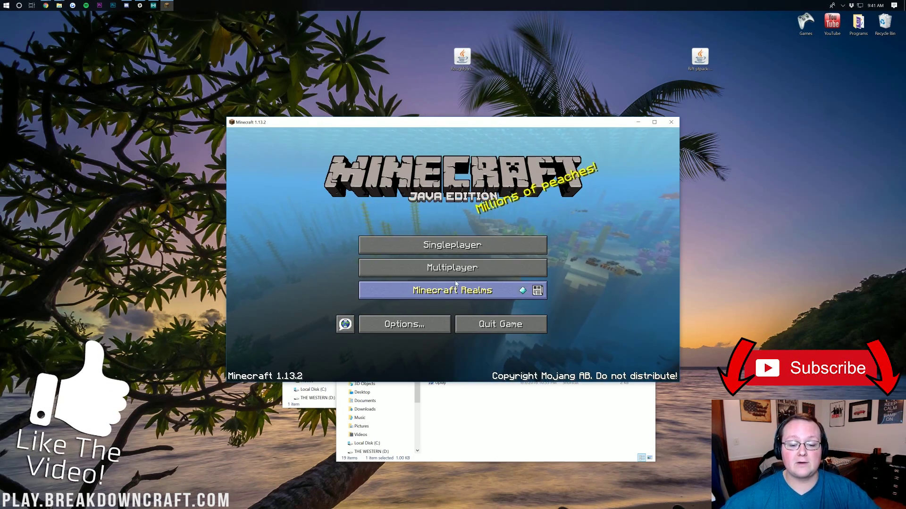
Join the Play.BreakdownCraft.com multiplayer server and open the player inventory
left_click(453, 269)
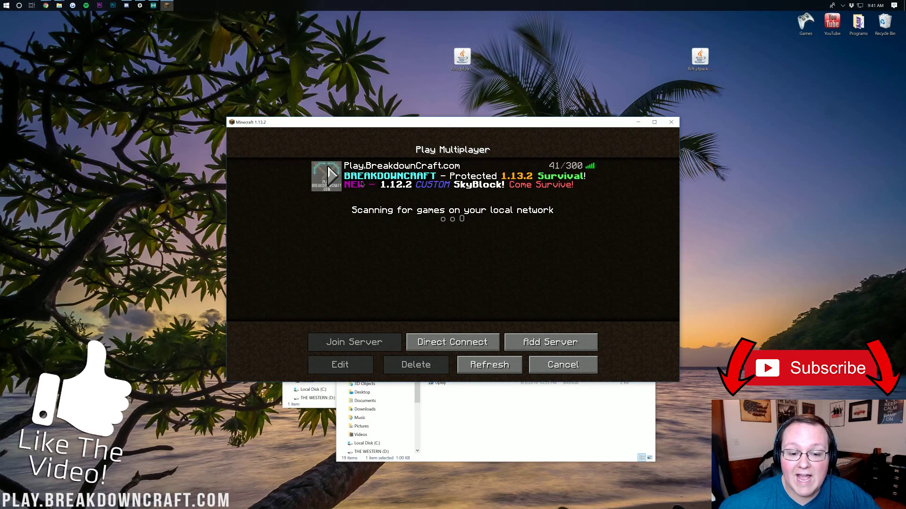
double_click(399, 179)
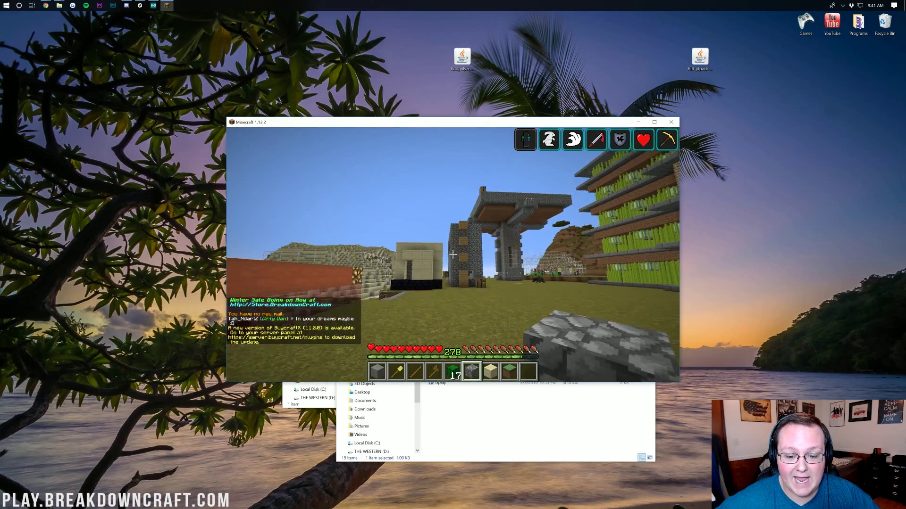
key("e")
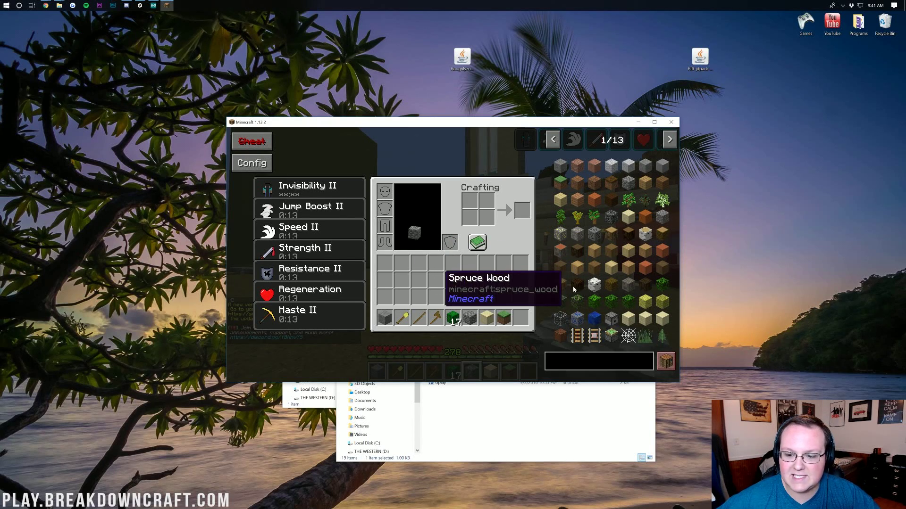
Page back and forth through the Roughly Enough Items item list, ending on page 4
left_click(669, 140)
left_click(669, 141)
left_click(668, 140)
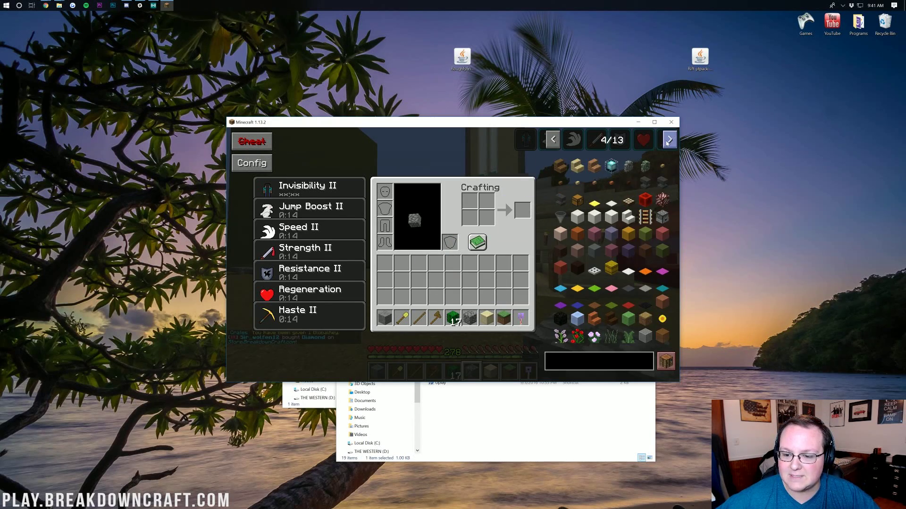
left_click(553, 141)
left_click(670, 141)
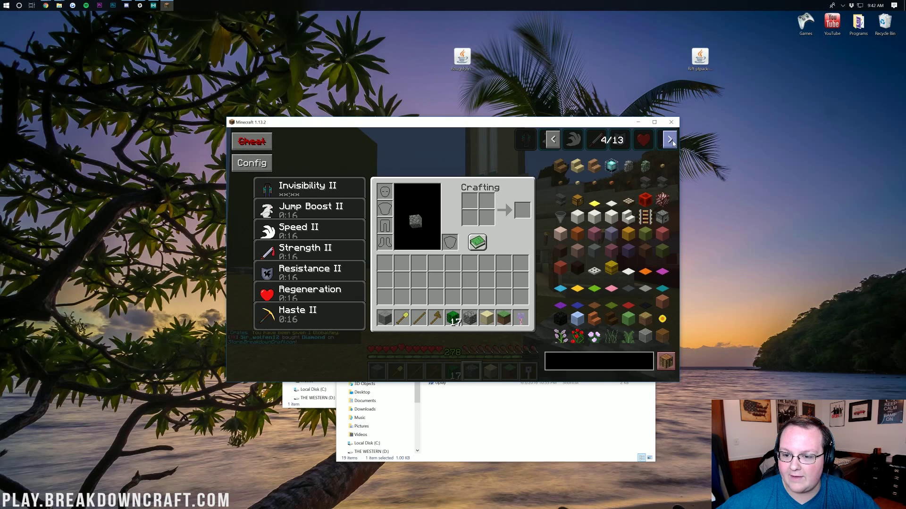
Search the item list for "ca", for "dye", and for "gree"
type("ca")
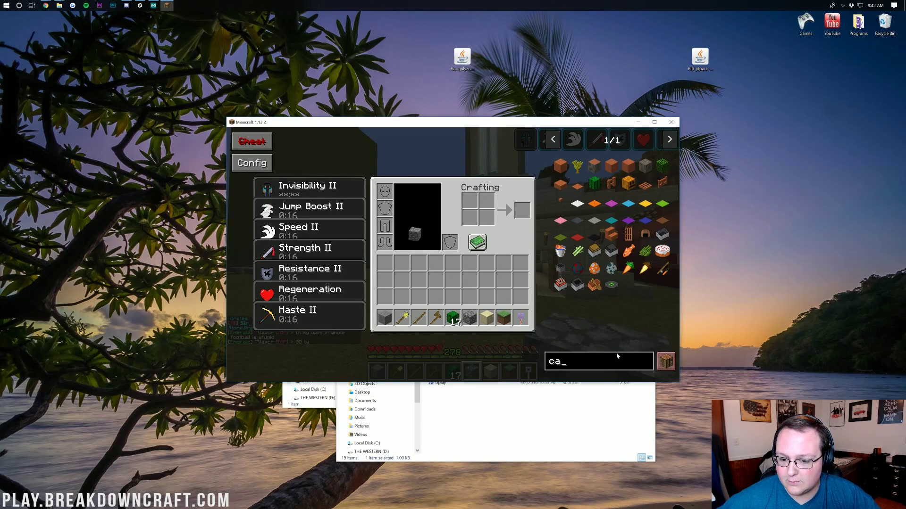
key("BackSpace")
key("BackSpace")
type("dye")
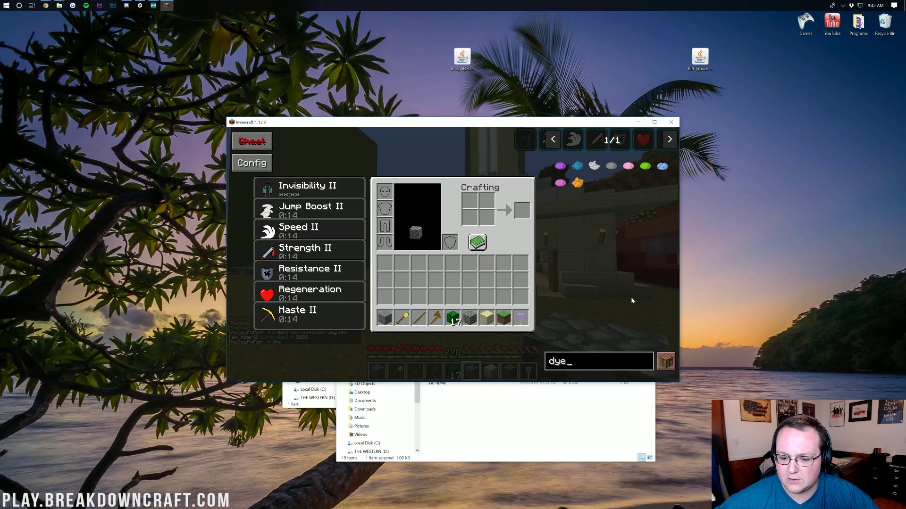
key("BackSpace")
key("BackSpace")
key("BackSpace")
type("gree")
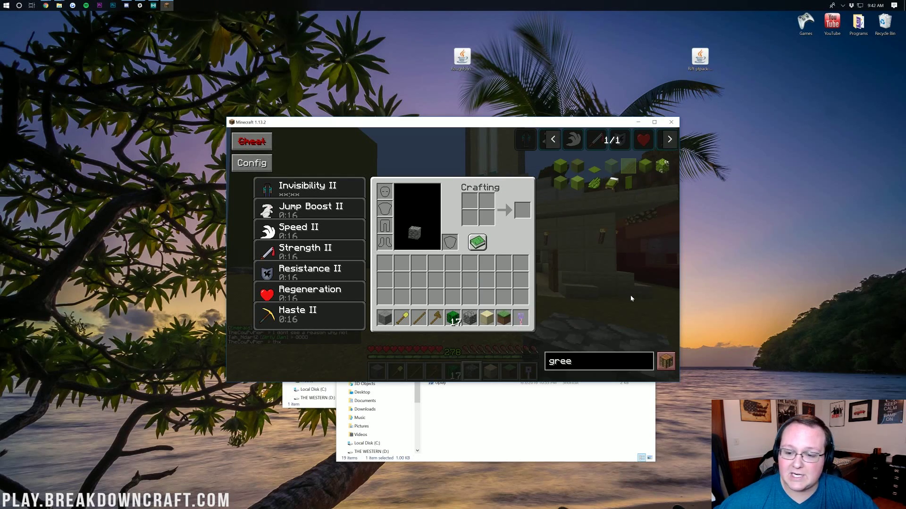
View the smelting recipe of the green dye item, and return to the game world
left_click(594, 184)
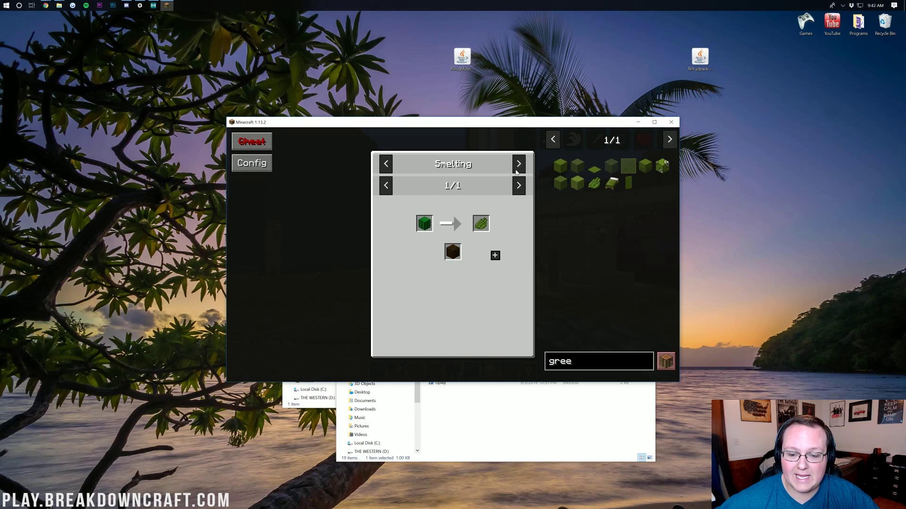
key("Escape")
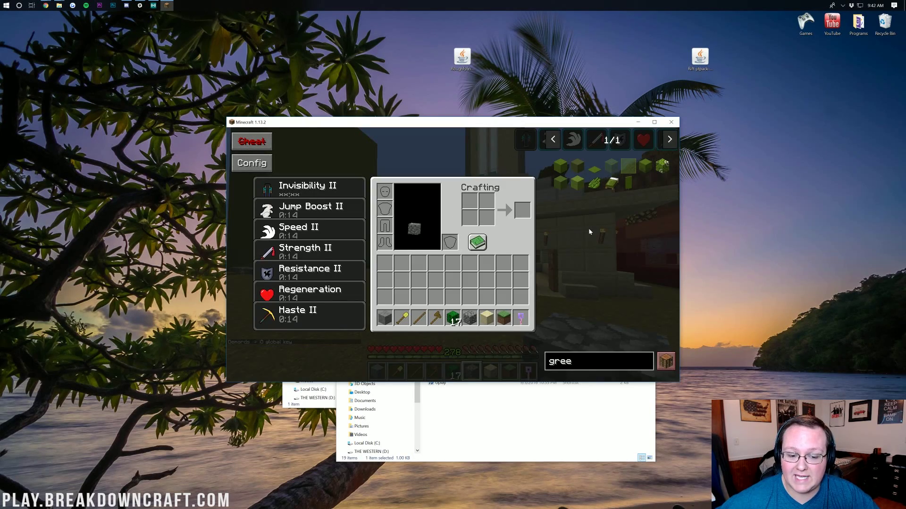
key("Escape")
Walk a short way across the grass and teleport home with the /home command
key("w")
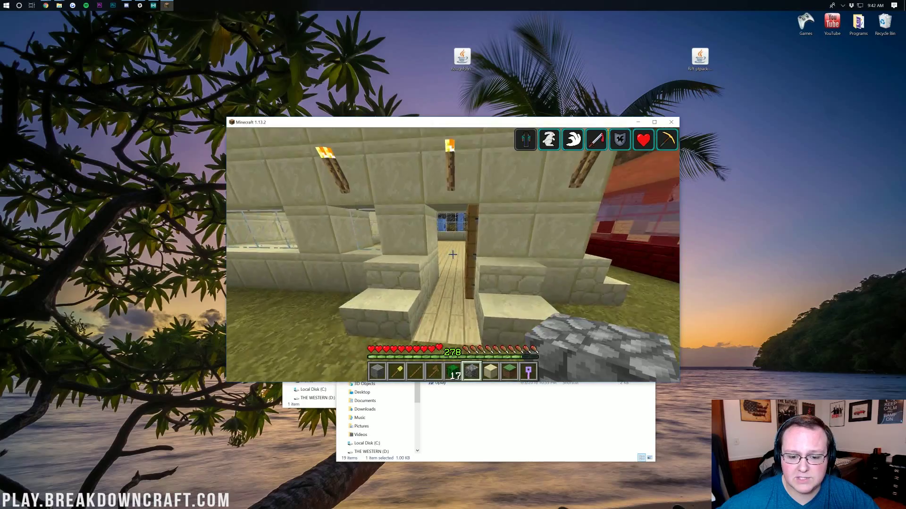
key("w")
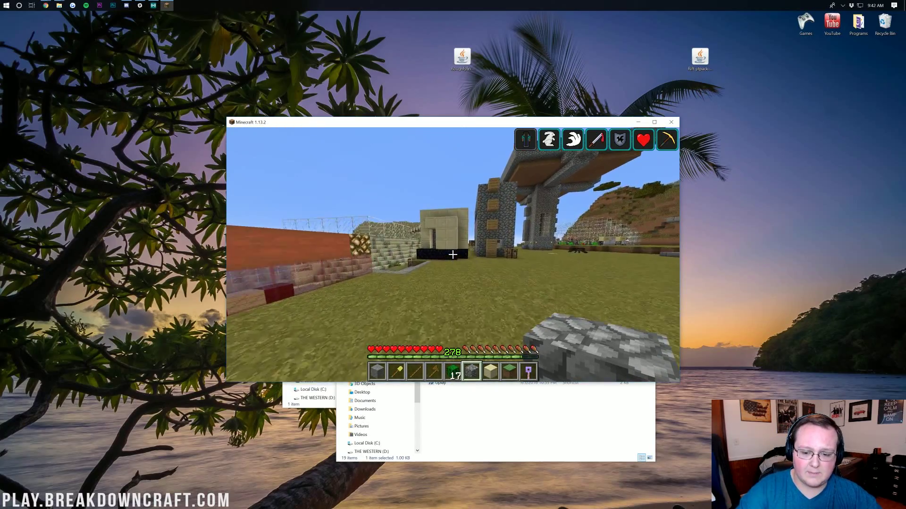
key("slash")
type("home")
key("Tab")
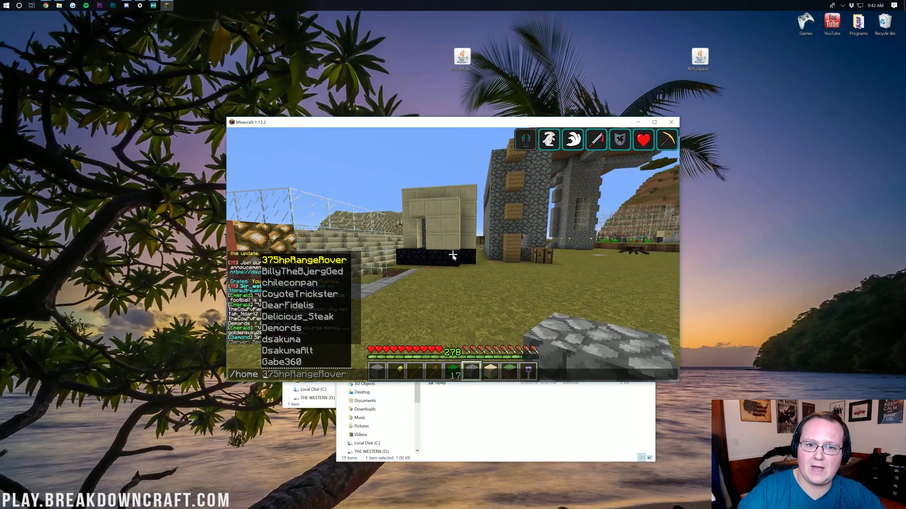
key("Return")
Open the furnace and transfer the green dye smelting recipe into it twice to load two cacti
right_click(453, 254)
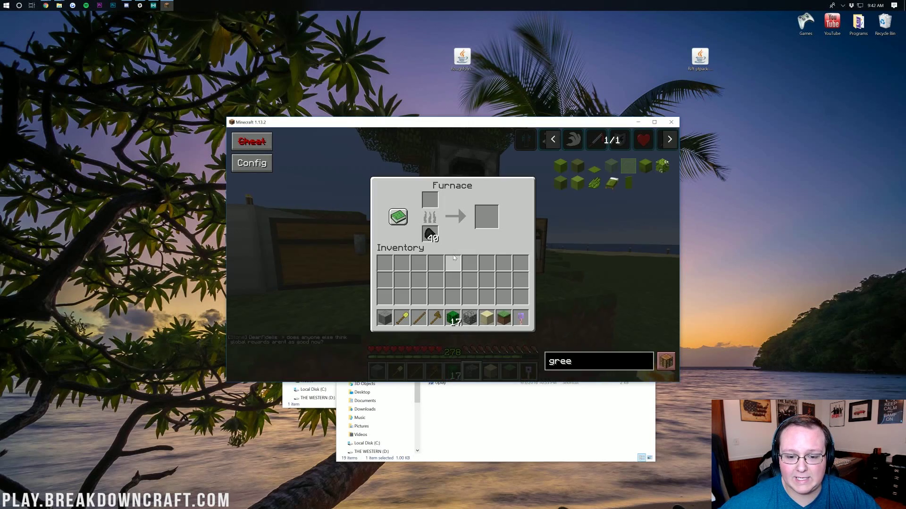
left_click(595, 186)
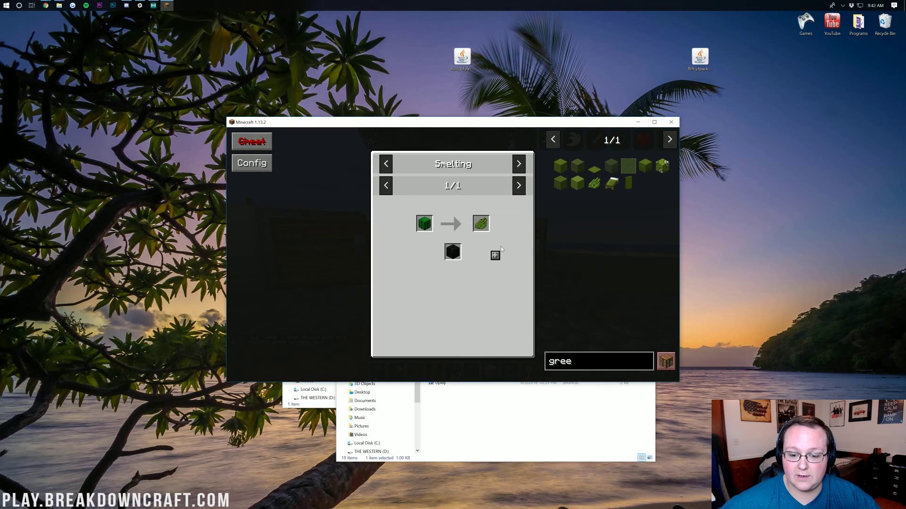
key("Escape")
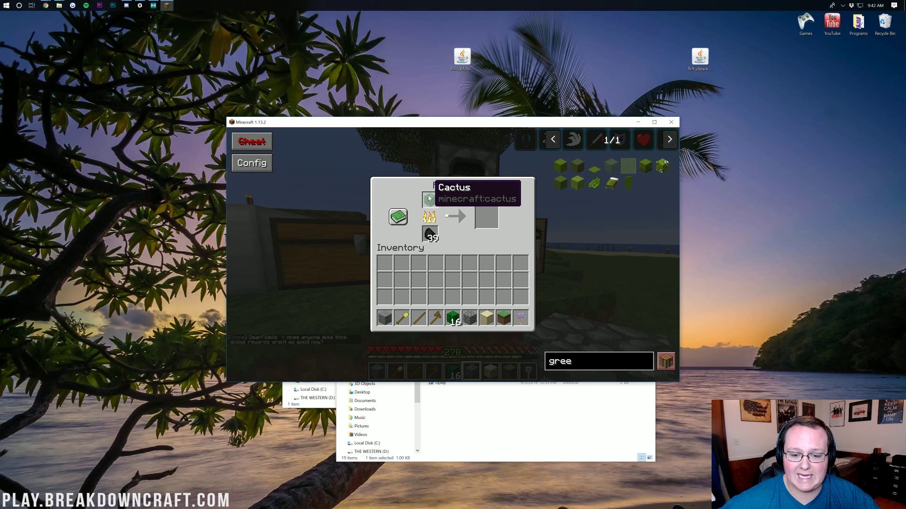
left_click(595, 183)
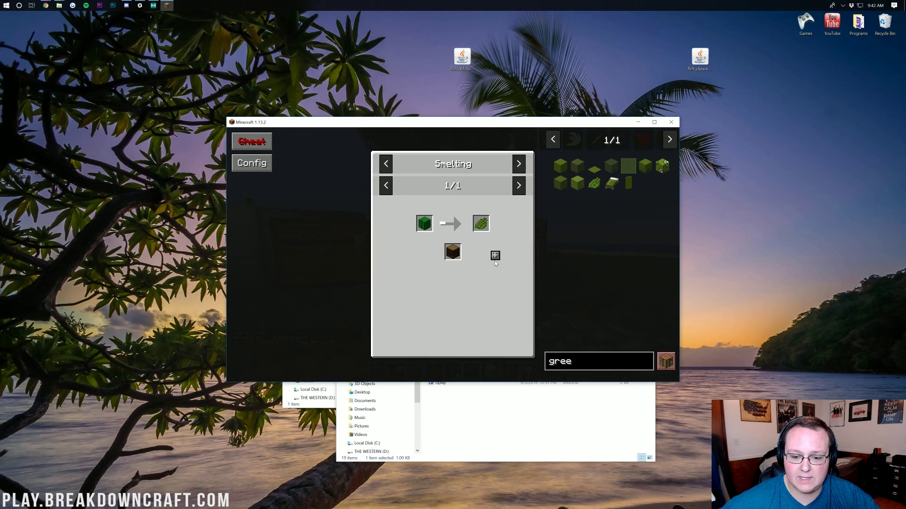
left_click(496, 256)
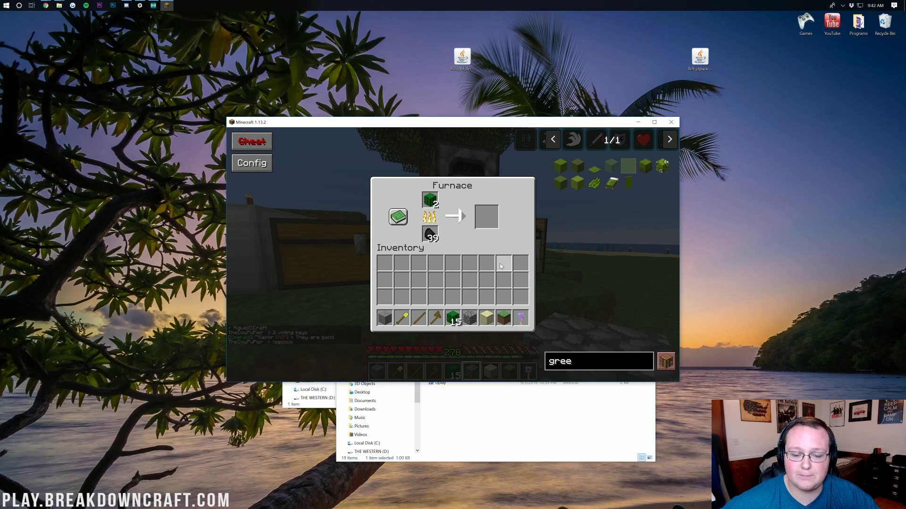
key("Escape")
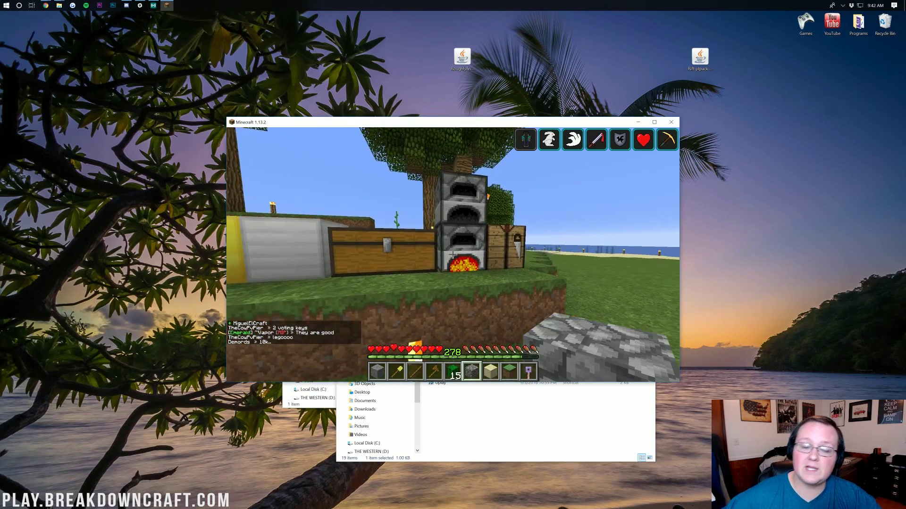
Back away from the furnaces, teleport with /spawn and walk out onto the wooden deck toward the gate
key("s")
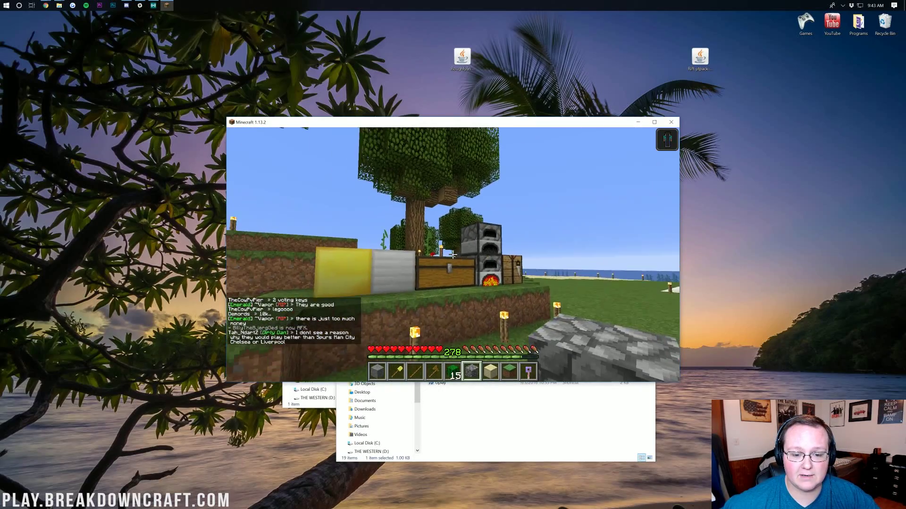
type("wt/spawn")
key("Return")
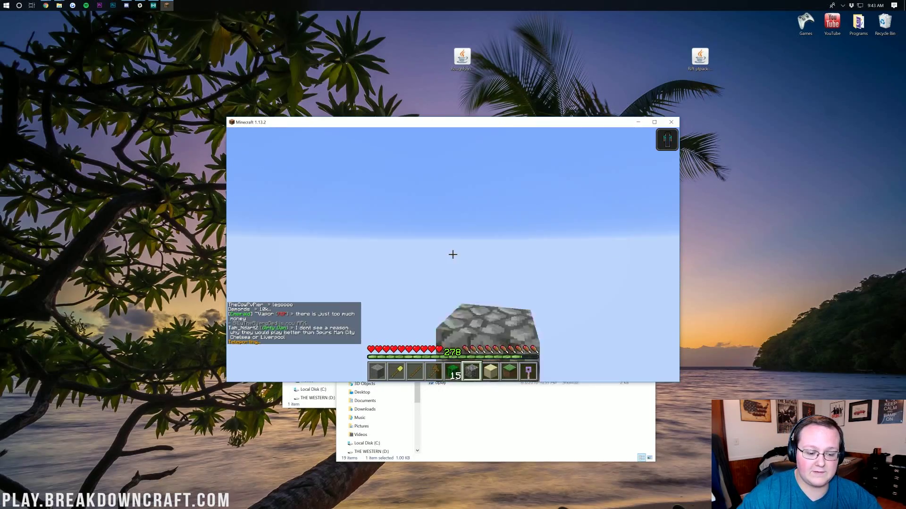
key("w")
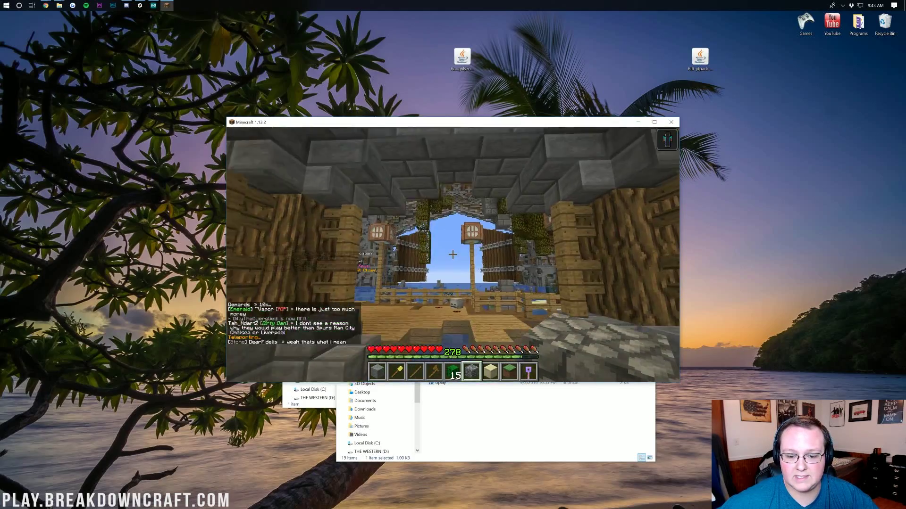
key("w")
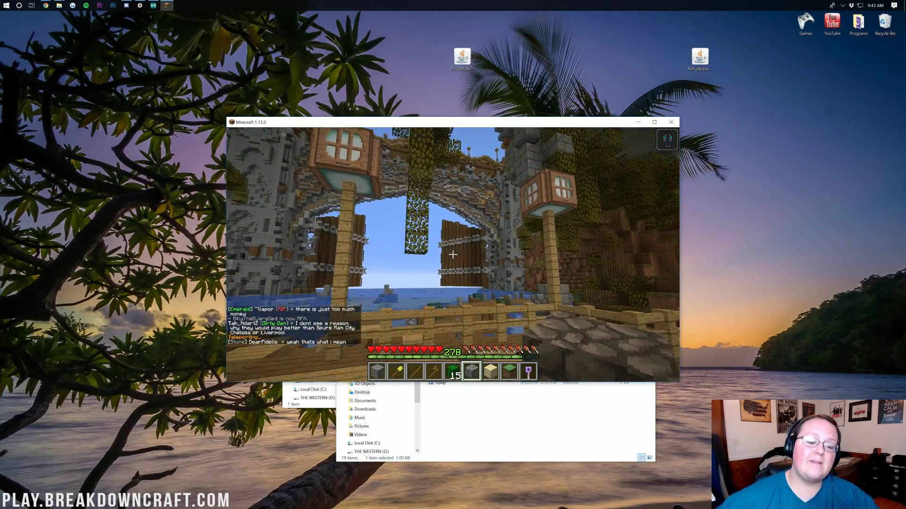